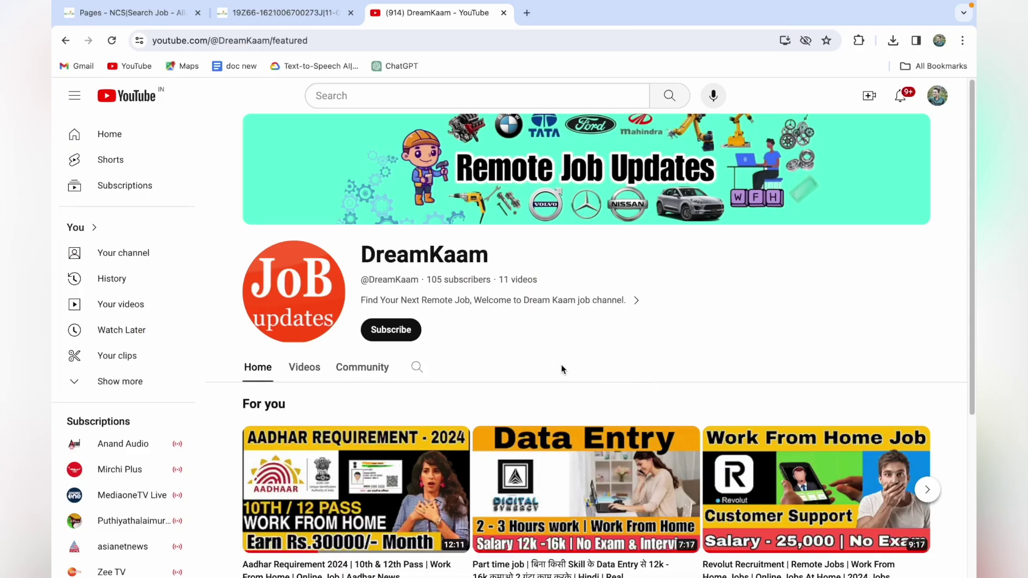
- Subscribe to the DreamKaam job-updates channel from its YouTube channel page
click(403, 332)
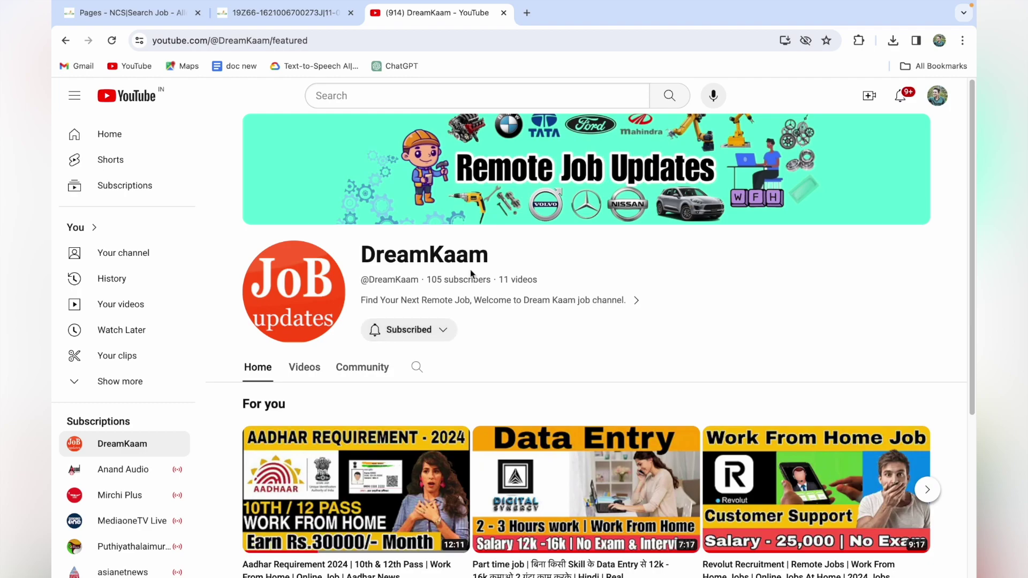
mouse_move(593, 3)
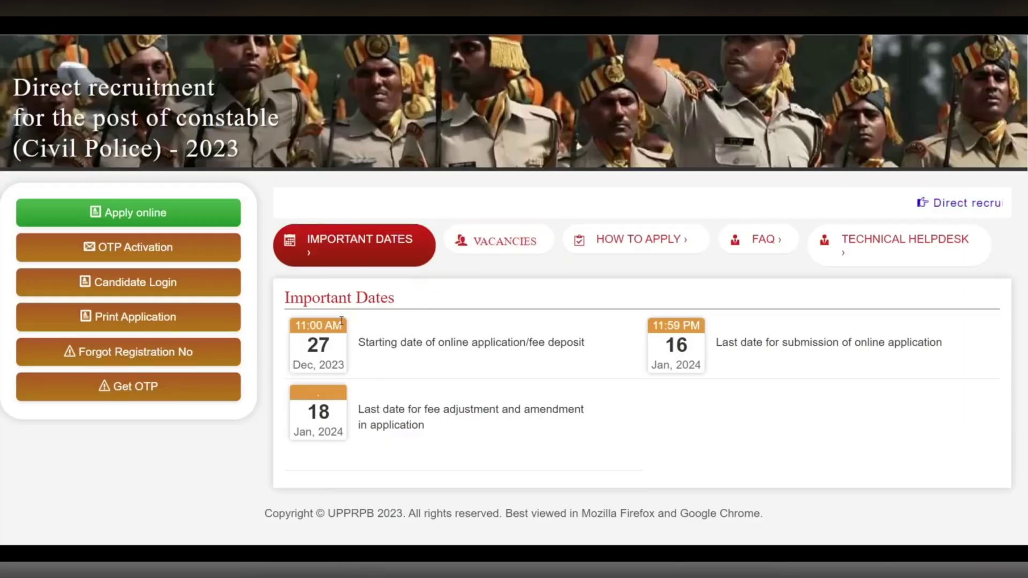
- Preview the Get OTP form's mobile number, date of birth, SSC roll number and captcha fields
scroll(464, 270, up, 3)
scroll(464, 273, down, 2)
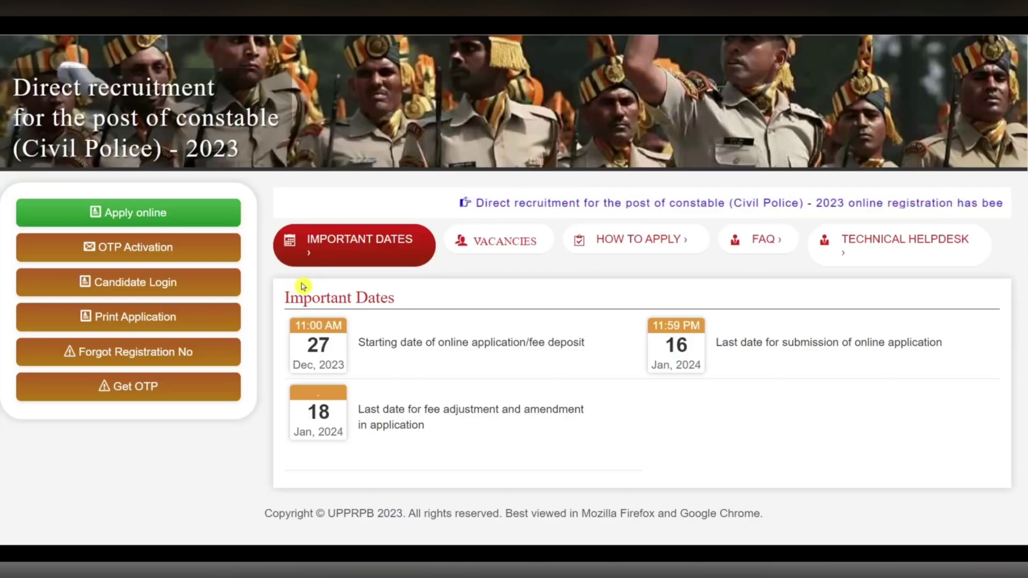
click(152, 394)
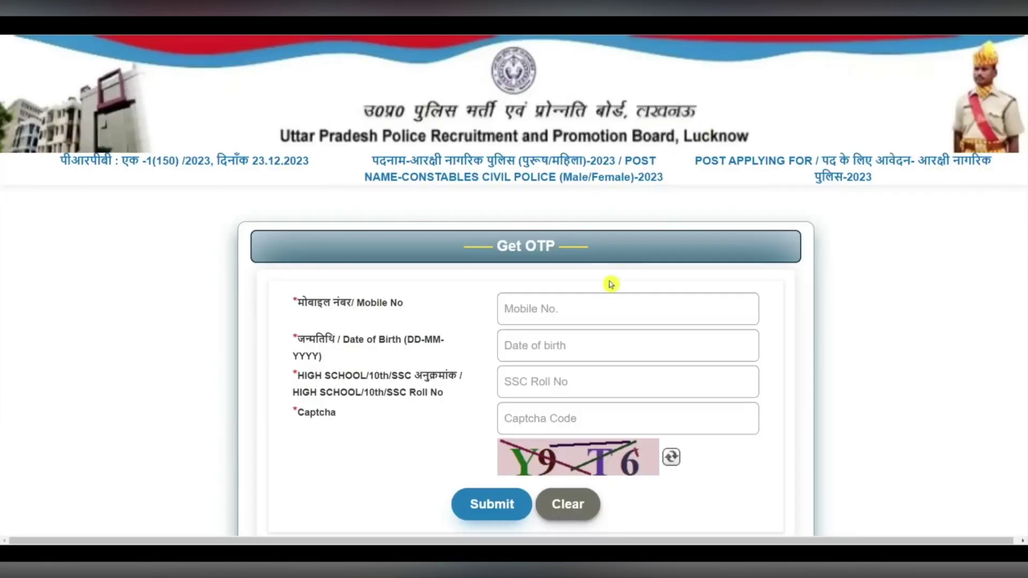
click(556, 301)
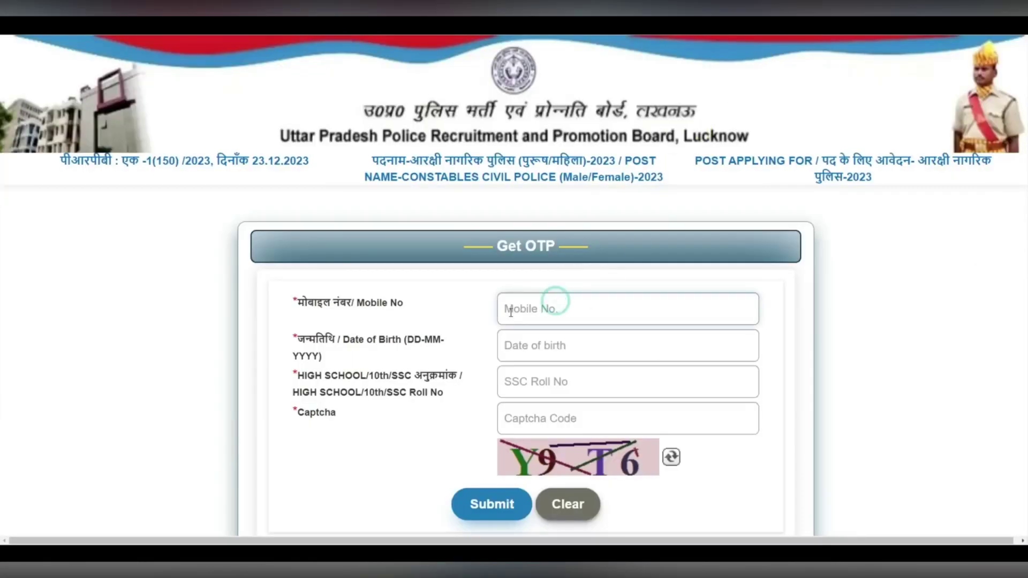
click(544, 338)
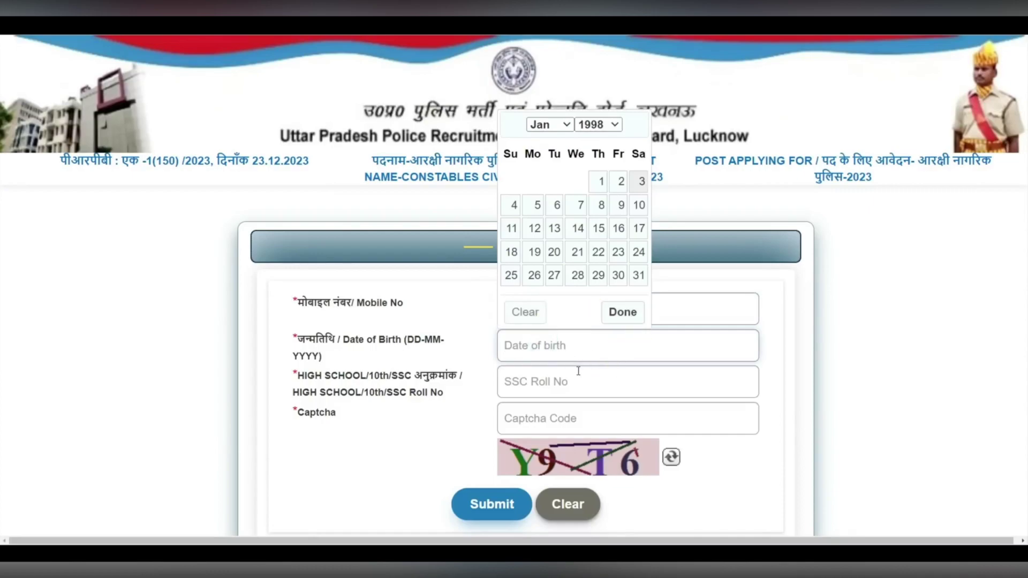
click(563, 381)
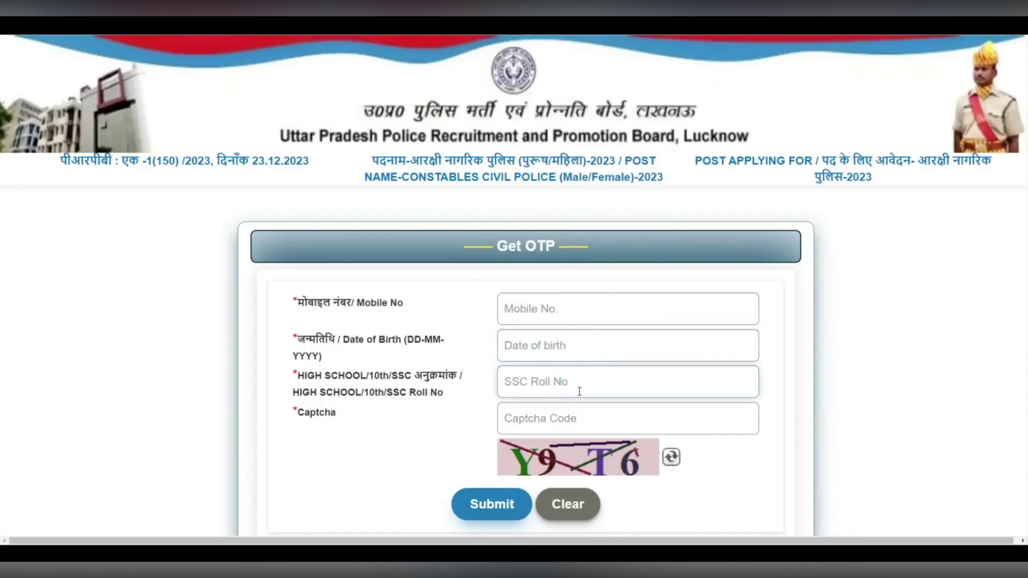
click(579, 410)
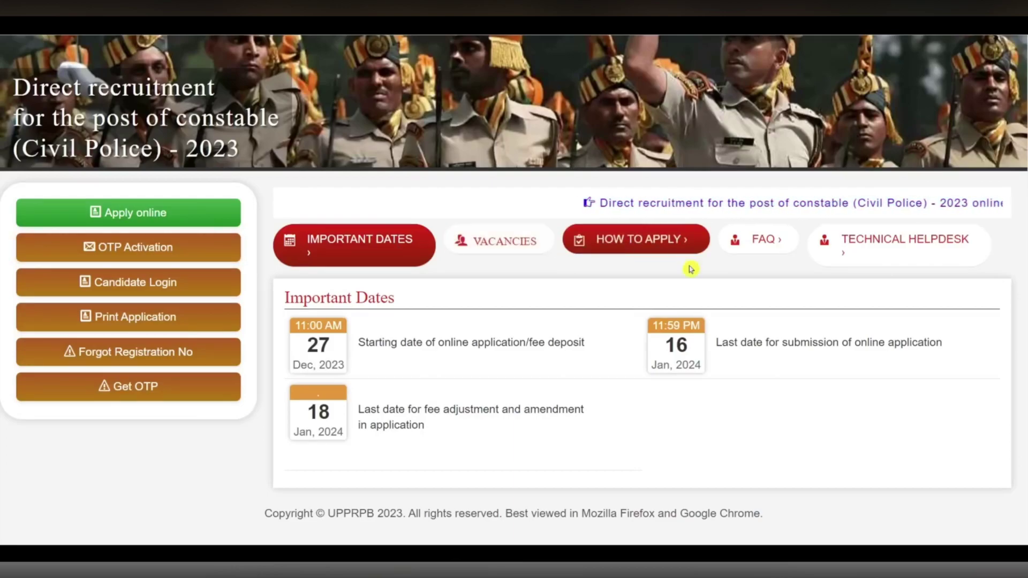
- Start a new online application and enter the applicant's first, last and full names
click(165, 213)
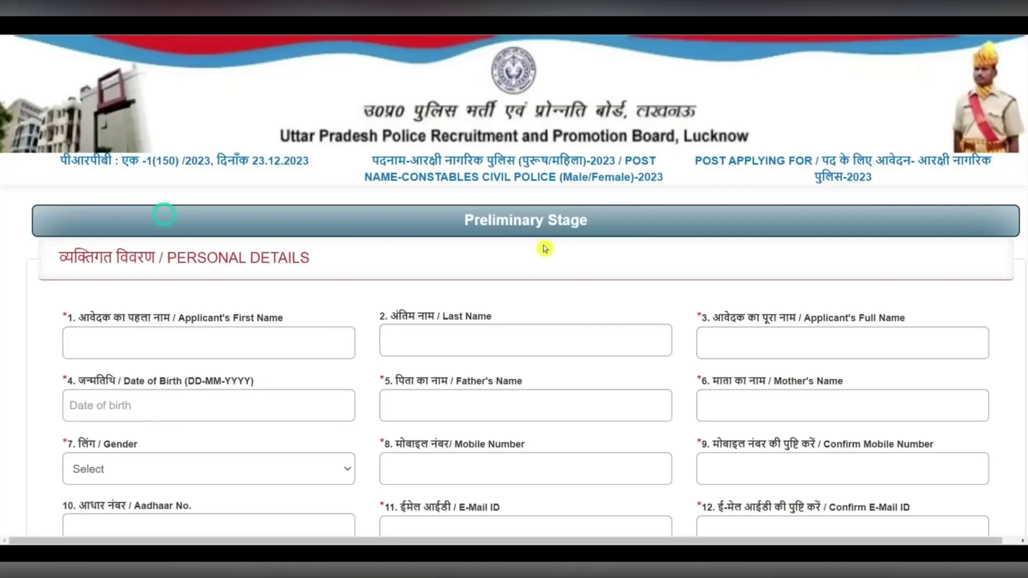
click(267, 345)
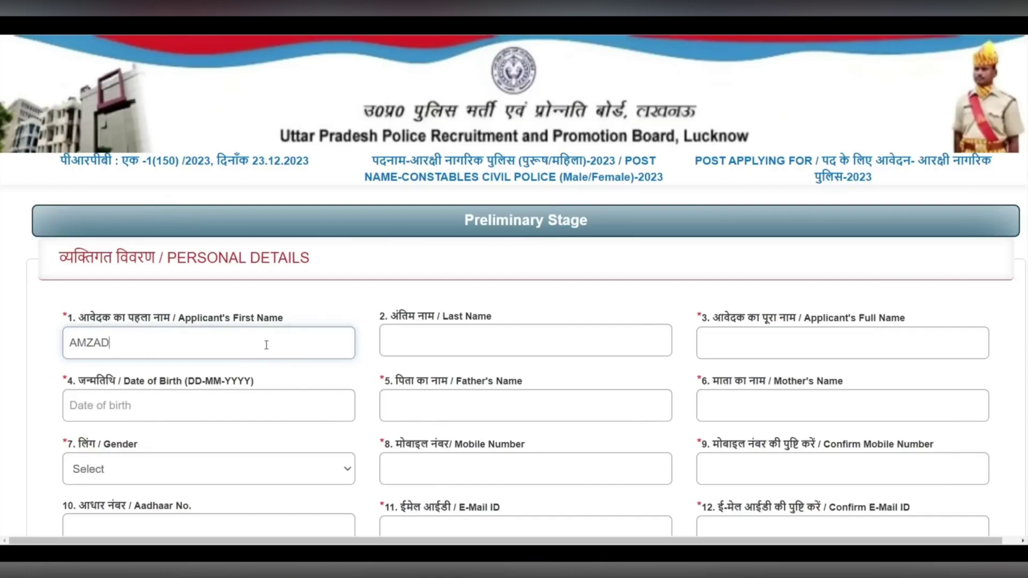
drag(218, 317, 275, 317)
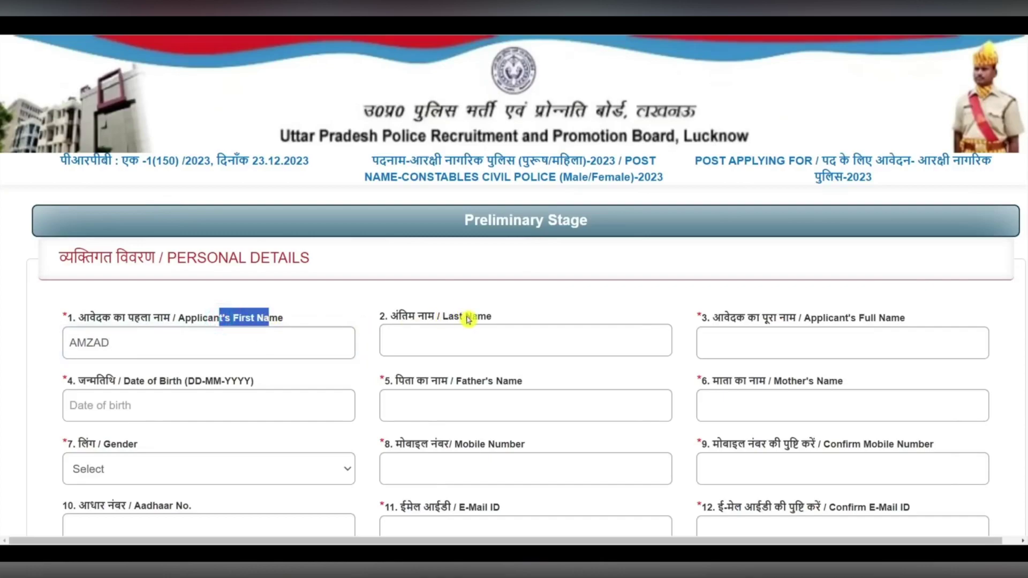
drag(446, 316, 508, 314)
click(486, 332)
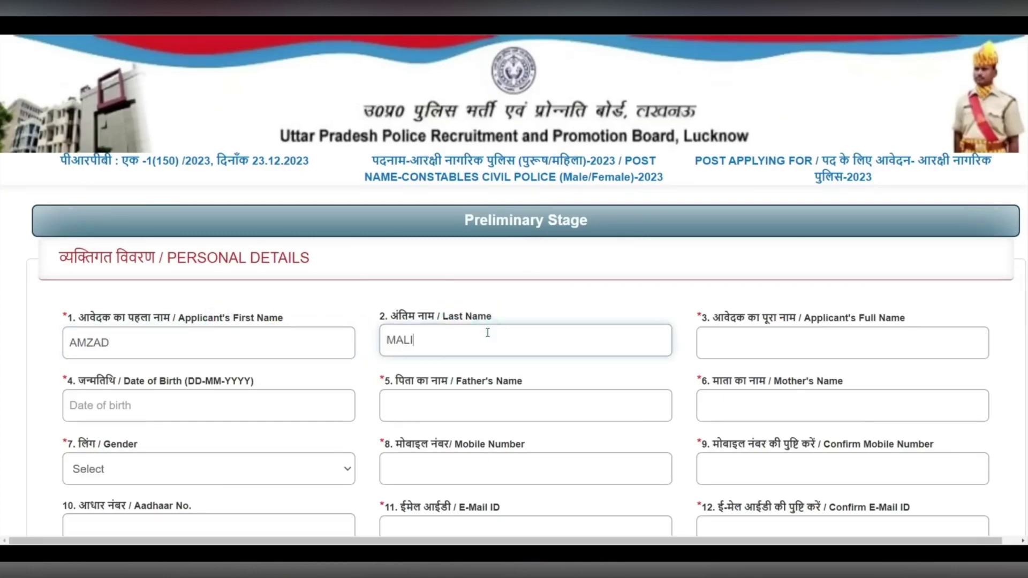
click(740, 338)
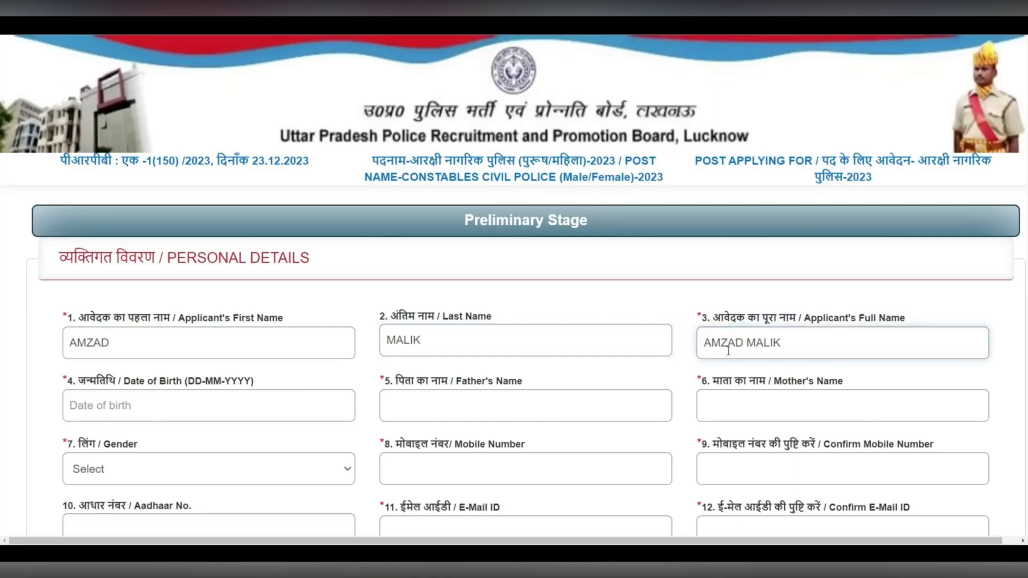
- Set the date of birth to 02-05-2000 and highlight the Father's and Mother's Name fields
click(260, 427)
click(163, 185)
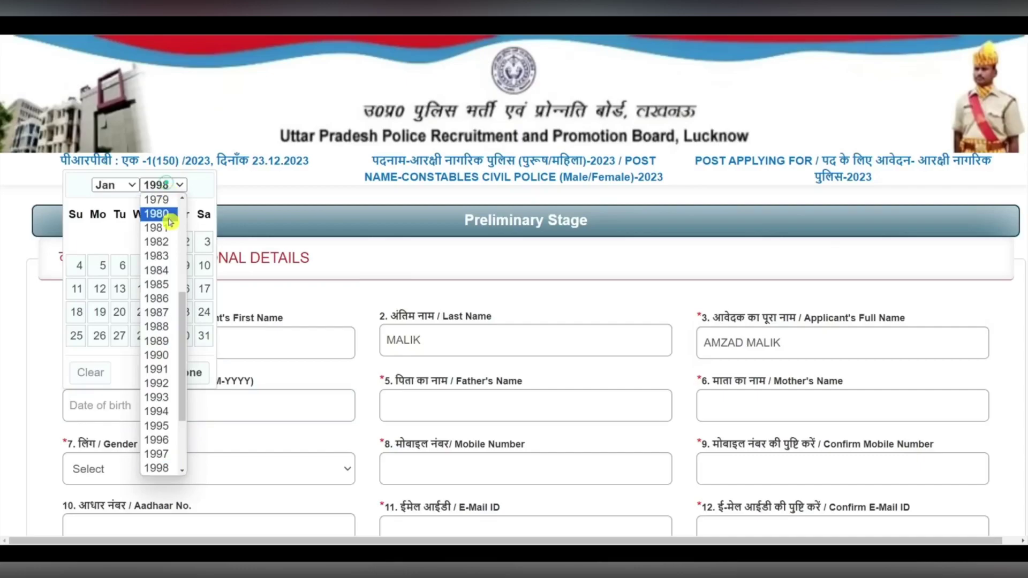
scroll(180, 347, down, 3)
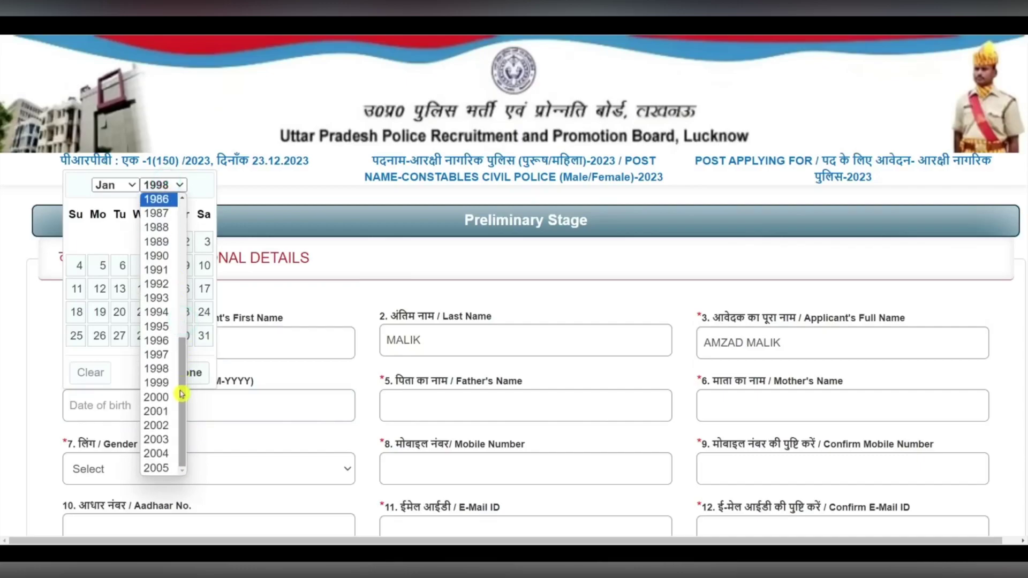
click(163, 397)
click(119, 184)
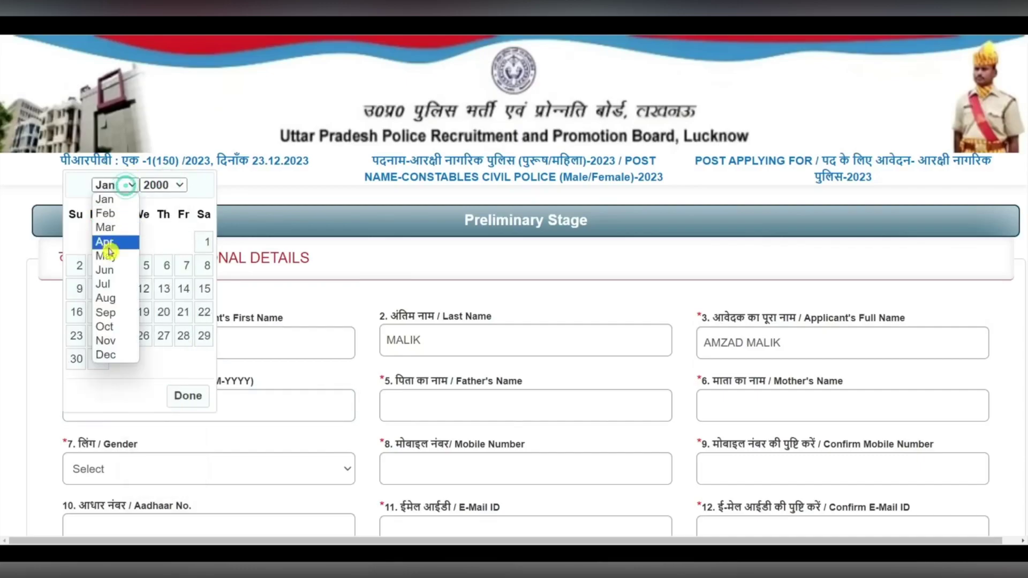
click(108, 253)
click(122, 242)
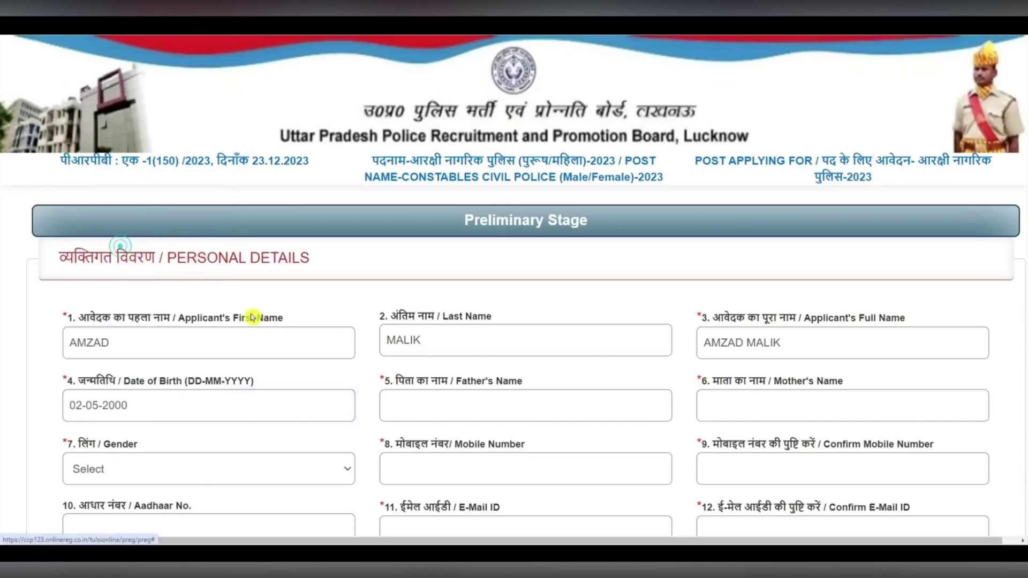
drag(456, 386, 547, 379)
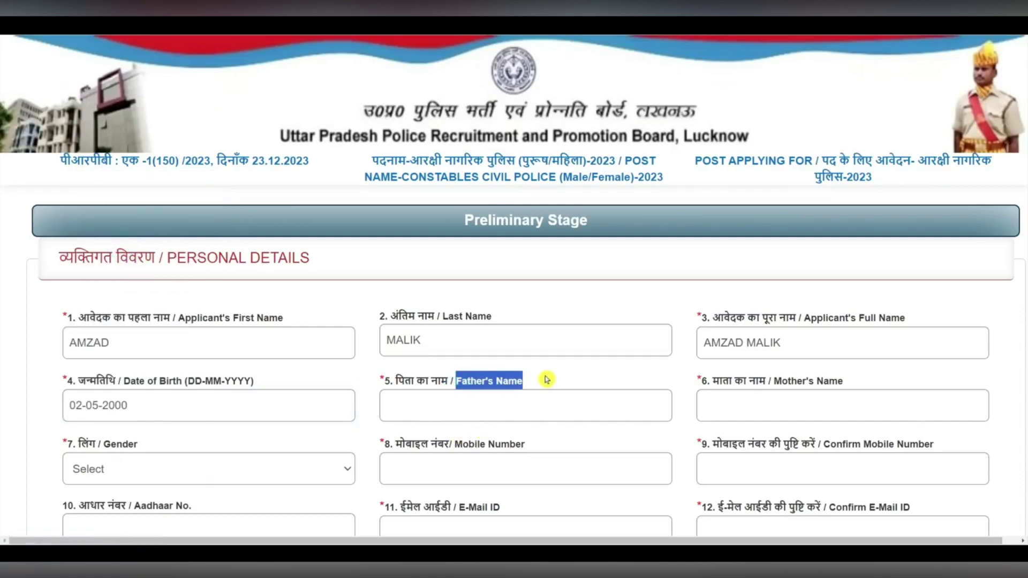
drag(782, 382, 895, 378)
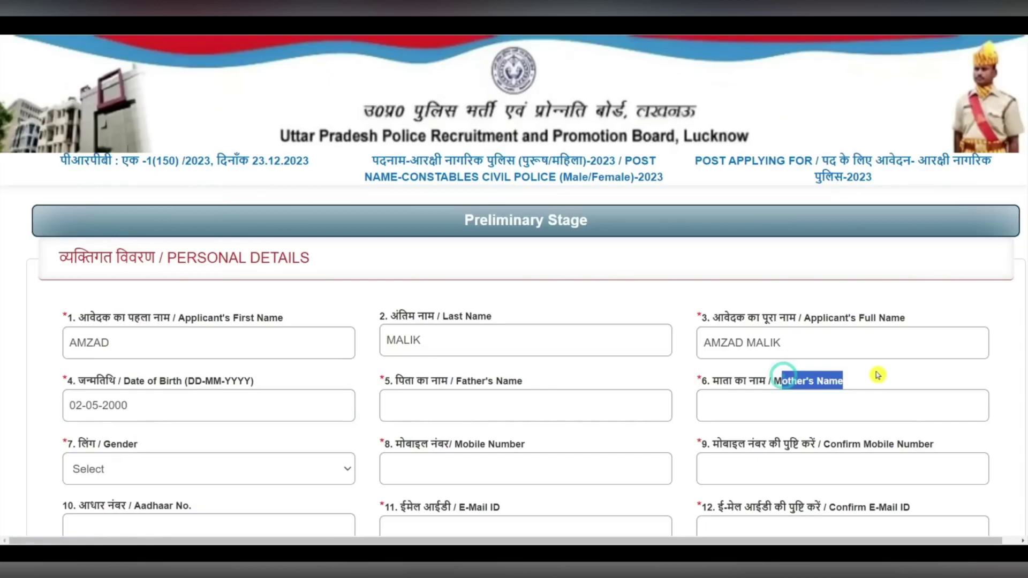
scroll(861, 359, down, 5)
- Set gender to MALE and nationality to INDIAN, highlighting the mobile, Aadhaar and e-mail fields
click(167, 226)
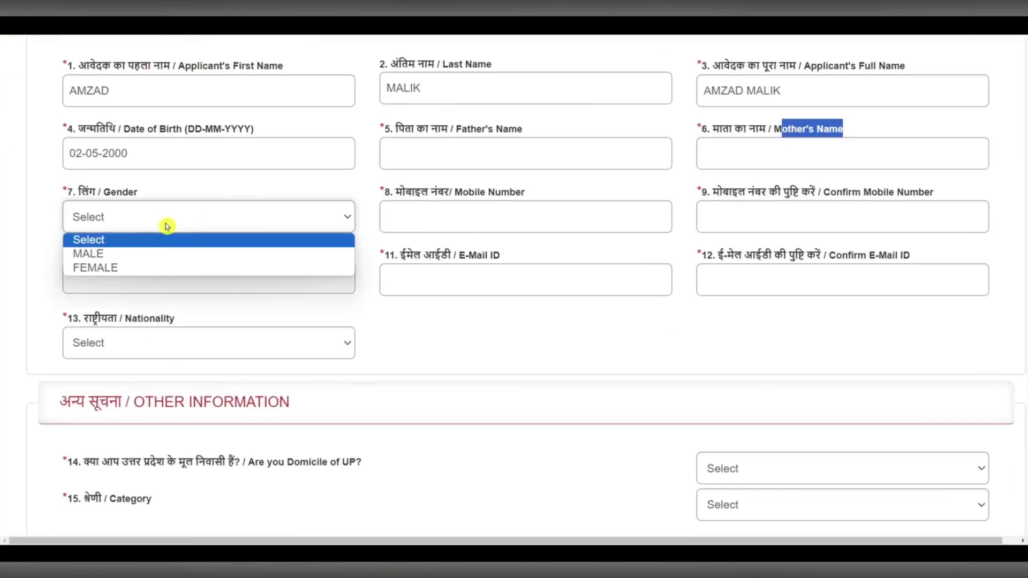
click(99, 253)
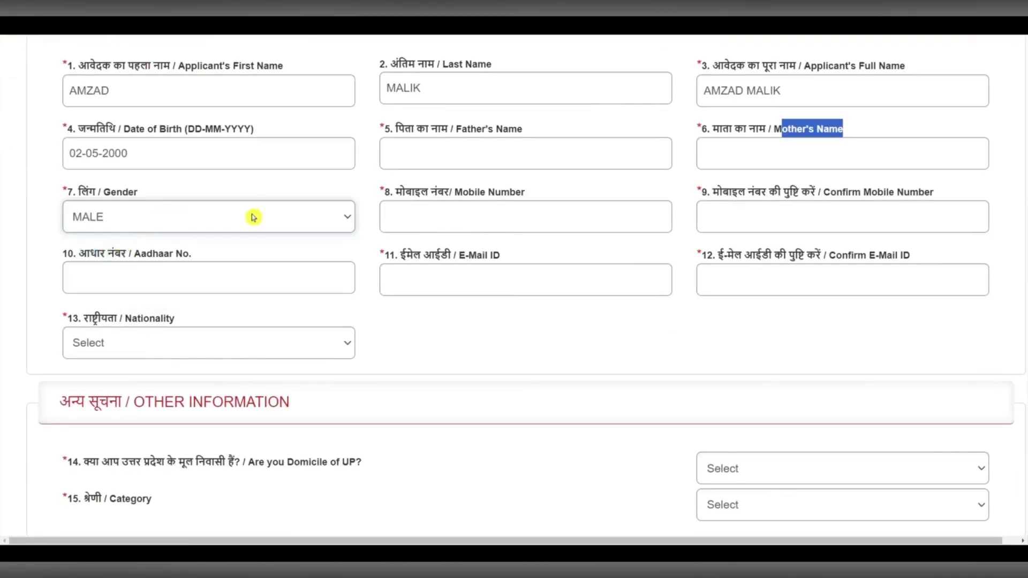
drag(422, 192, 522, 193)
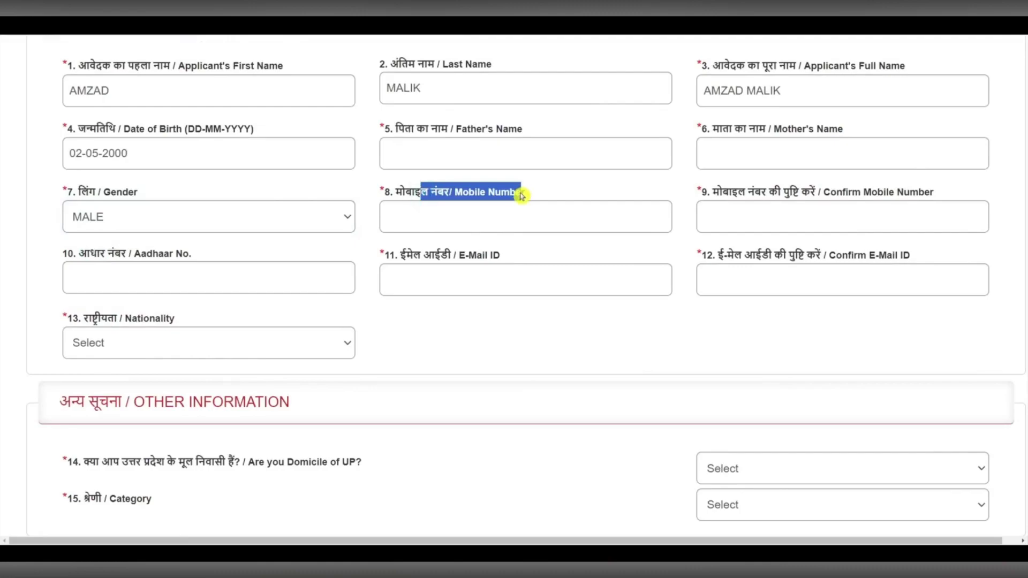
drag(853, 192, 972, 190)
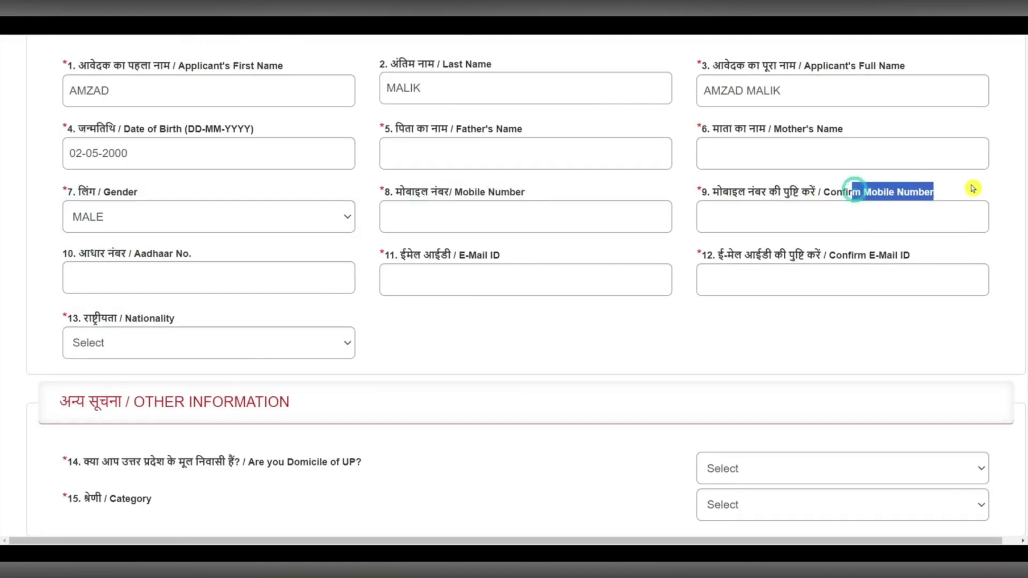
click(176, 272)
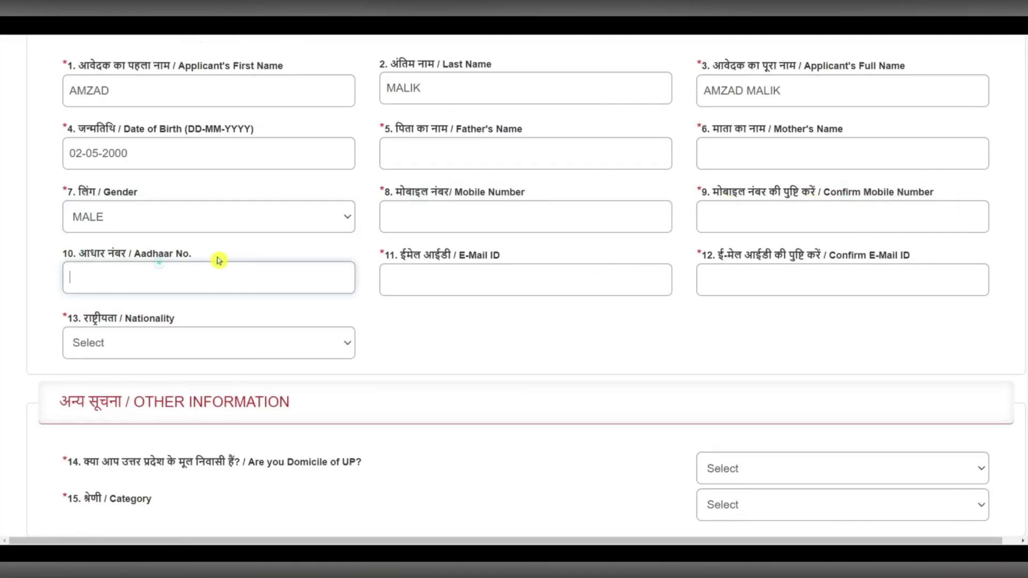
drag(432, 256, 507, 258)
drag(822, 255, 912, 256)
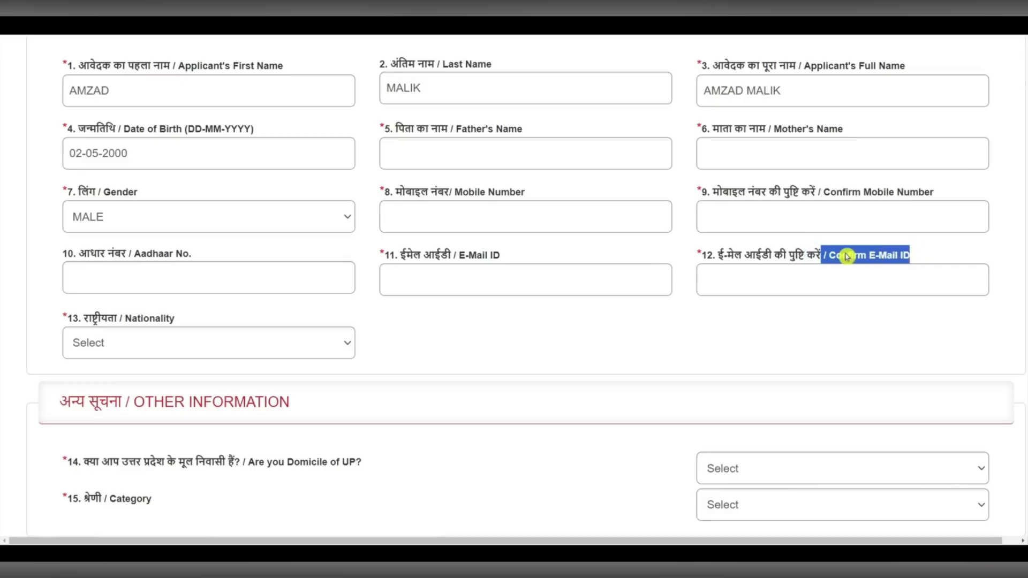
click(99, 347)
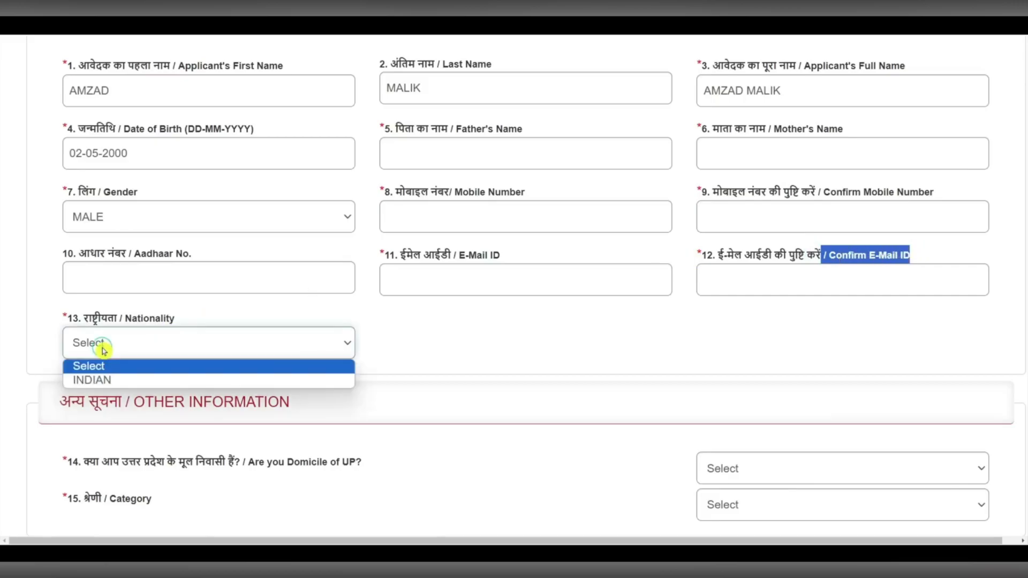
click(92, 378)
scroll(459, 285, down, 5)
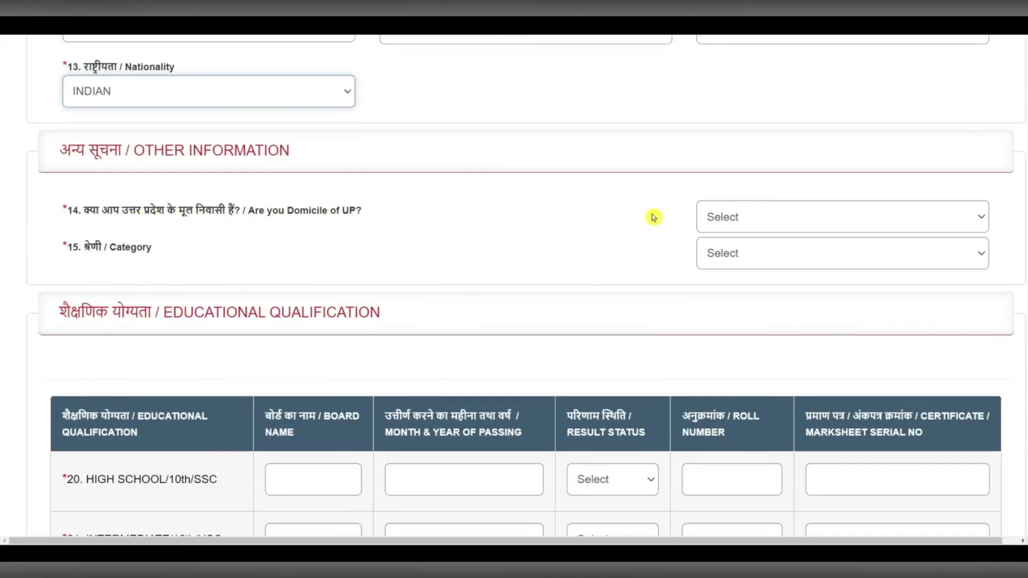
- Answer Yes to UP domicile and reservation benefit, with TEHSILDAR as domicile certificate authority
click(757, 218)
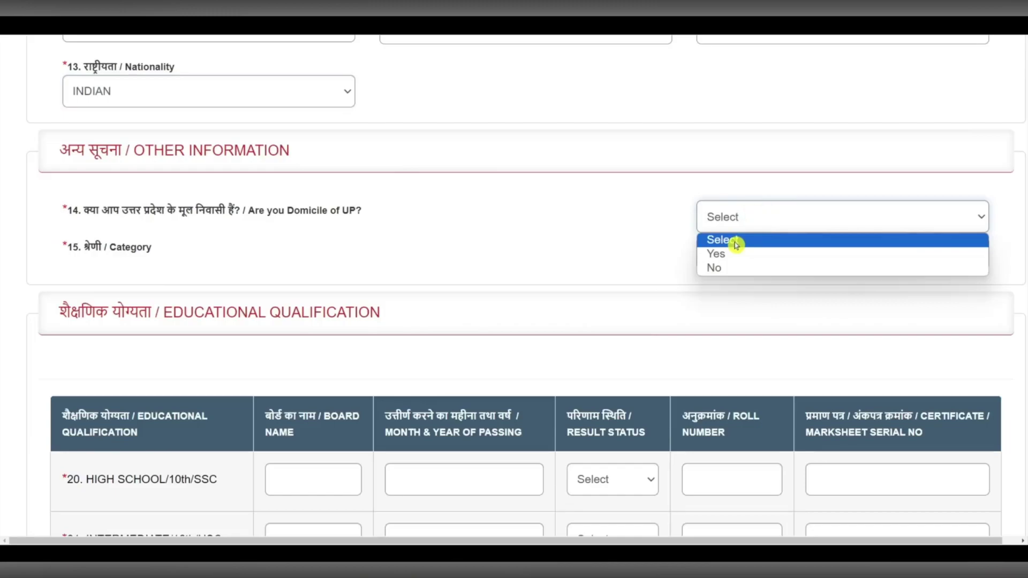
click(726, 254)
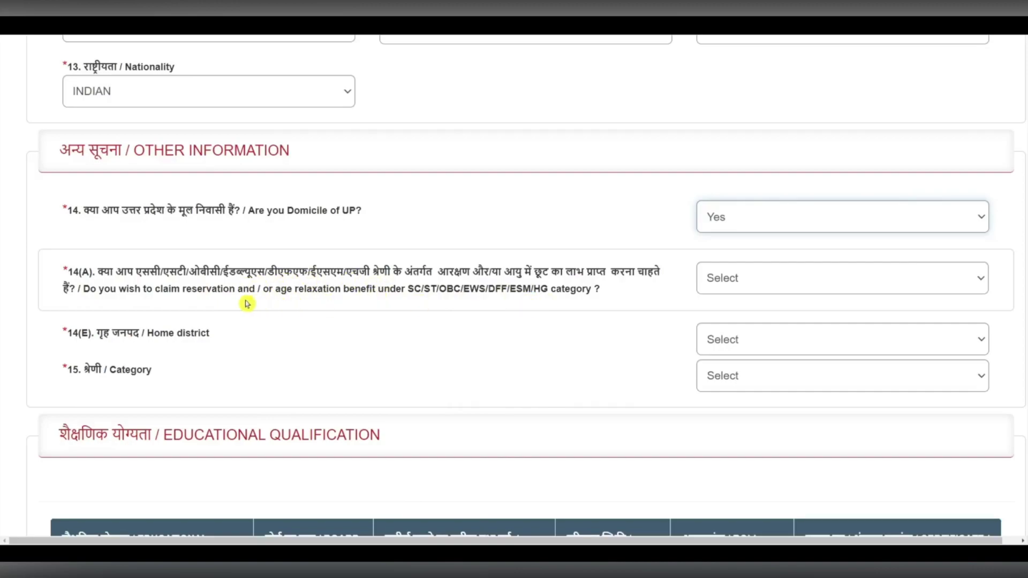
drag(160, 289, 269, 289)
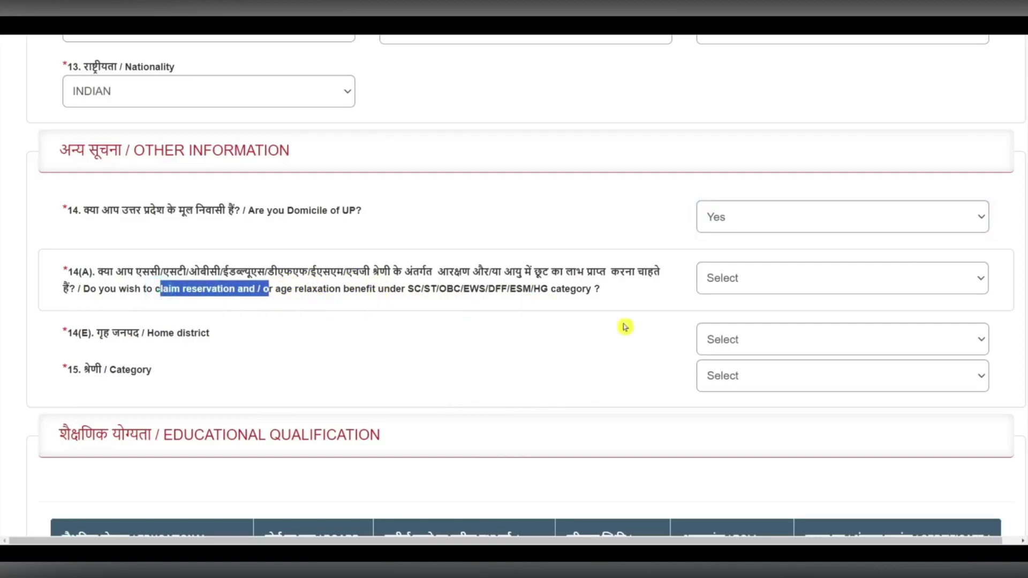
click(702, 278)
click(723, 314)
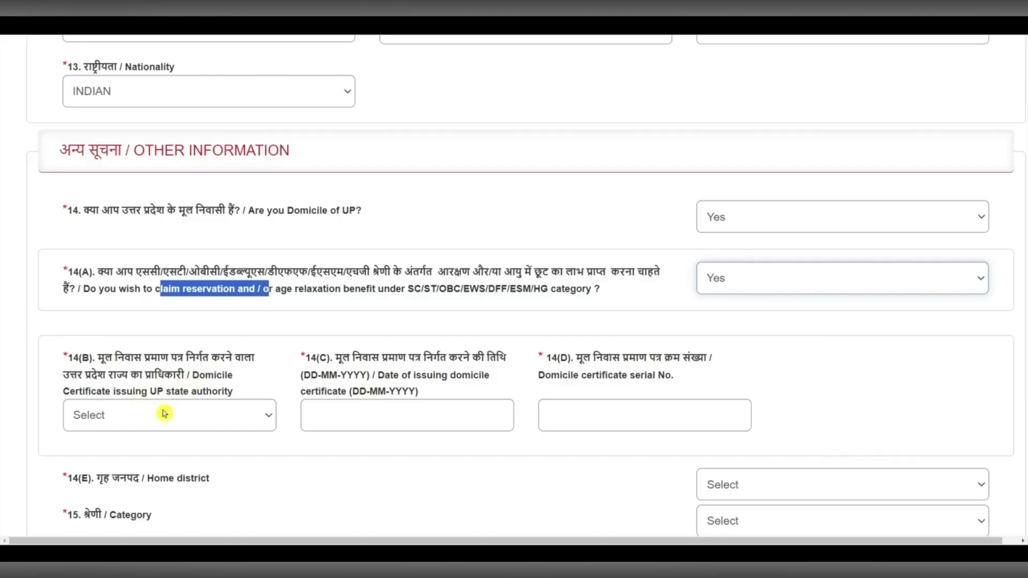
click(142, 421)
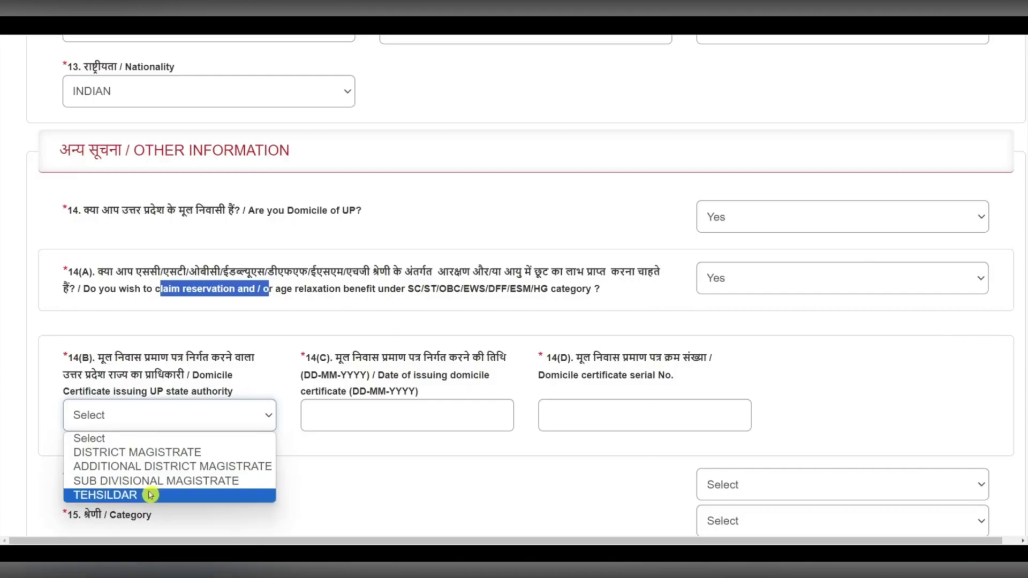
click(151, 495)
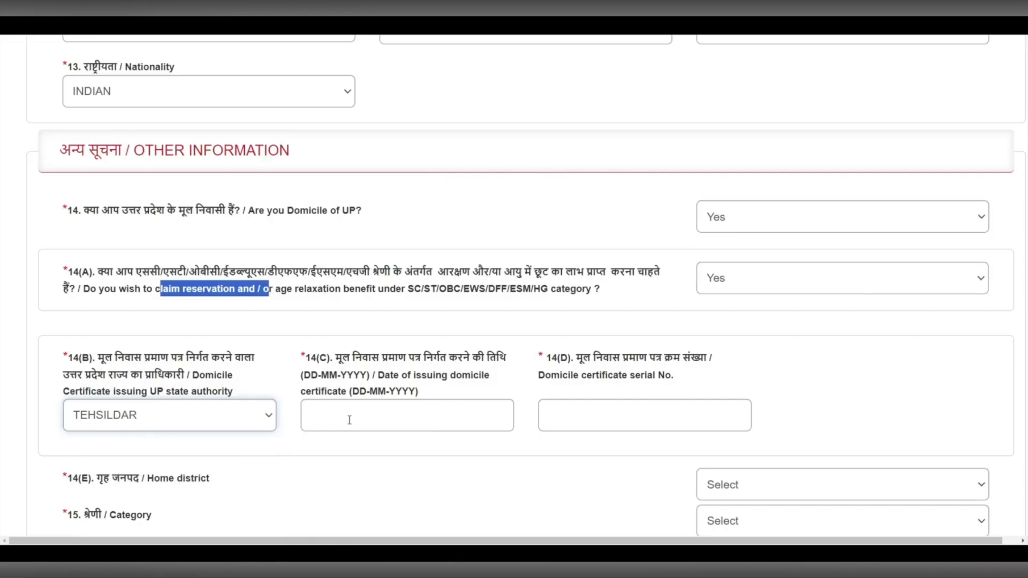
- Set the domicile certificate issue date to 20-12-2022
click(228, 418)
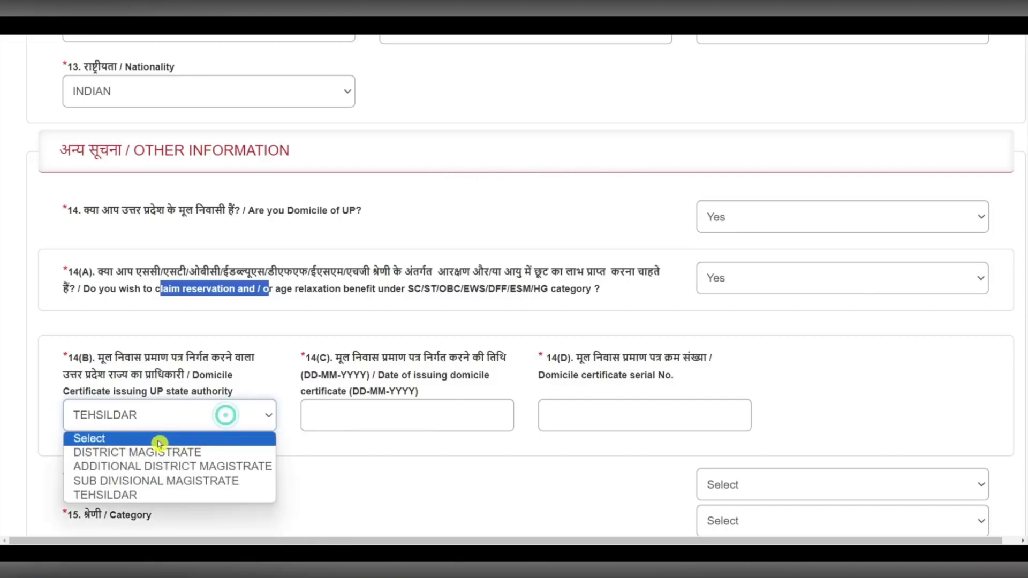
click(365, 423)
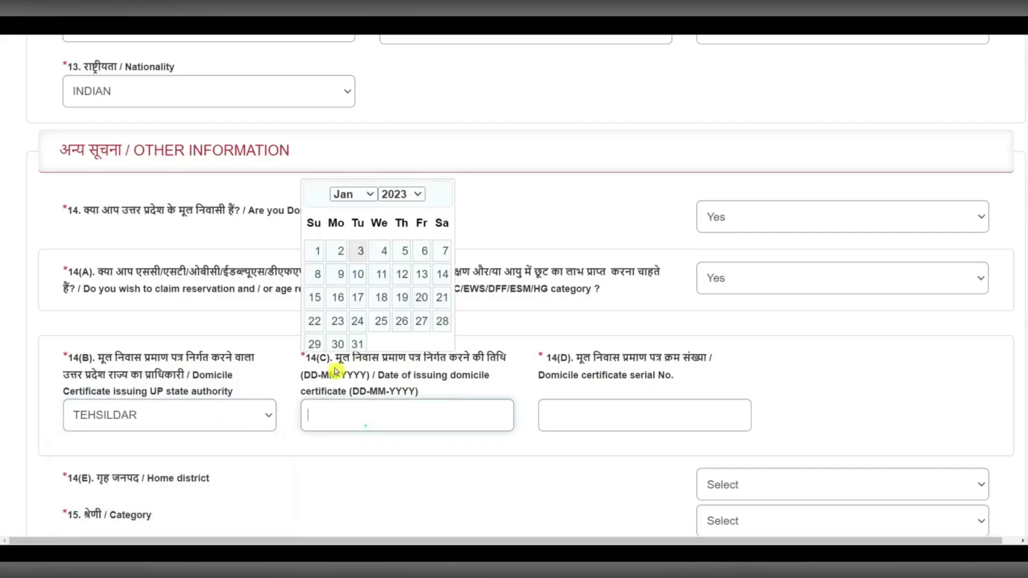
click(359, 197)
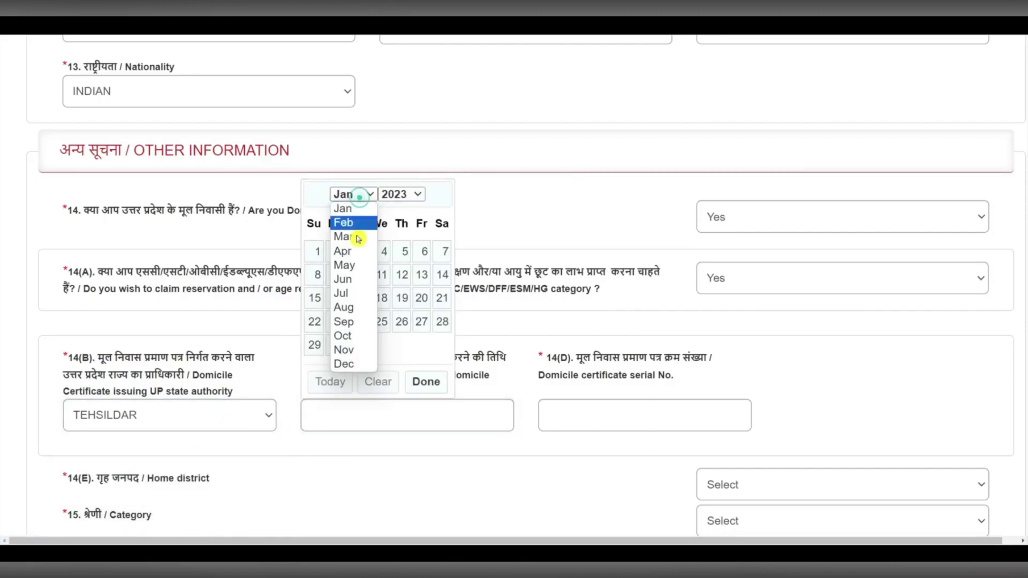
click(344, 360)
click(399, 194)
click(395, 464)
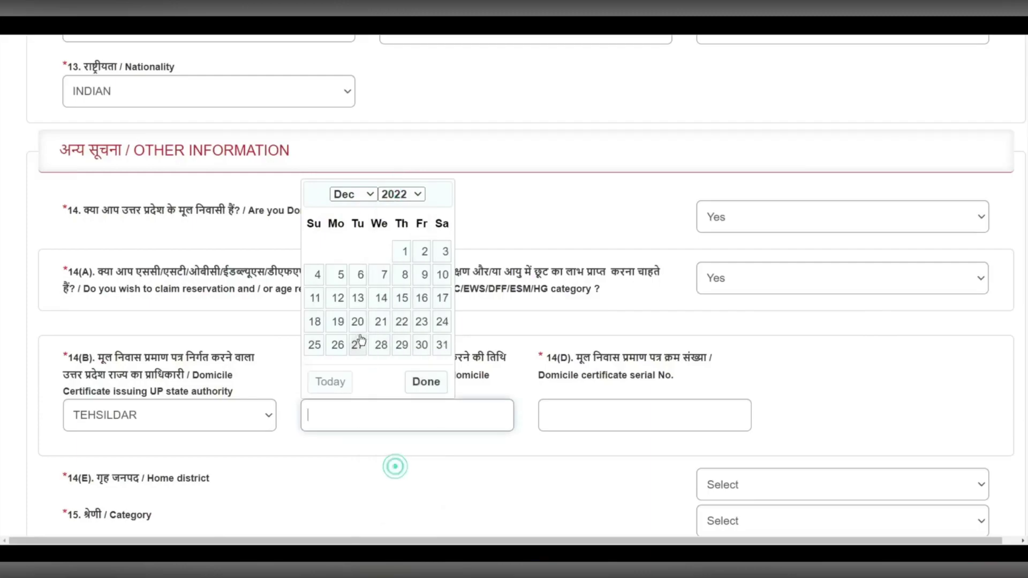
click(358, 321)
click(622, 416)
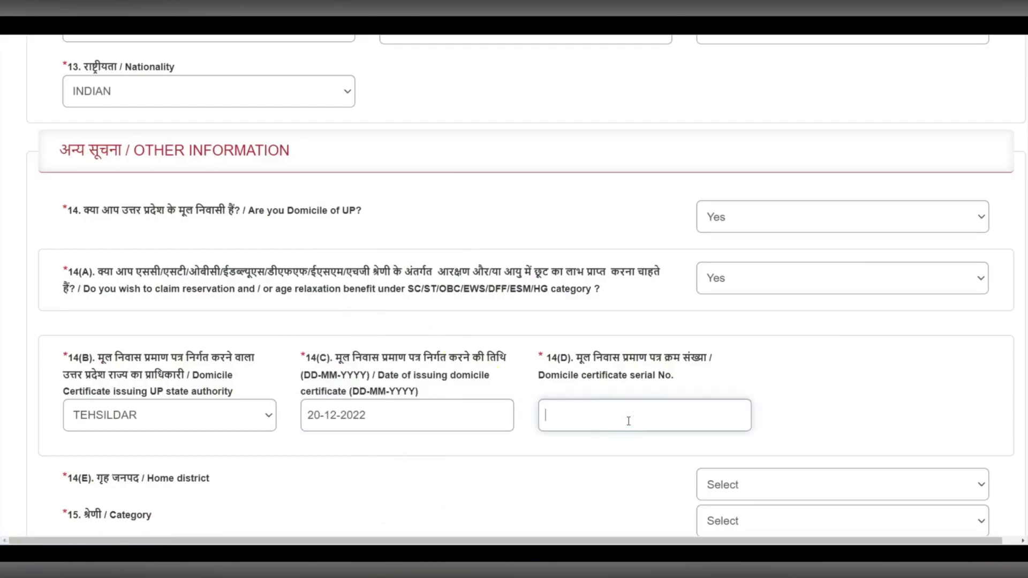
drag(569, 358, 614, 362)
- Choose Saharanpur as the home district
scroll(643, 424, down, 7)
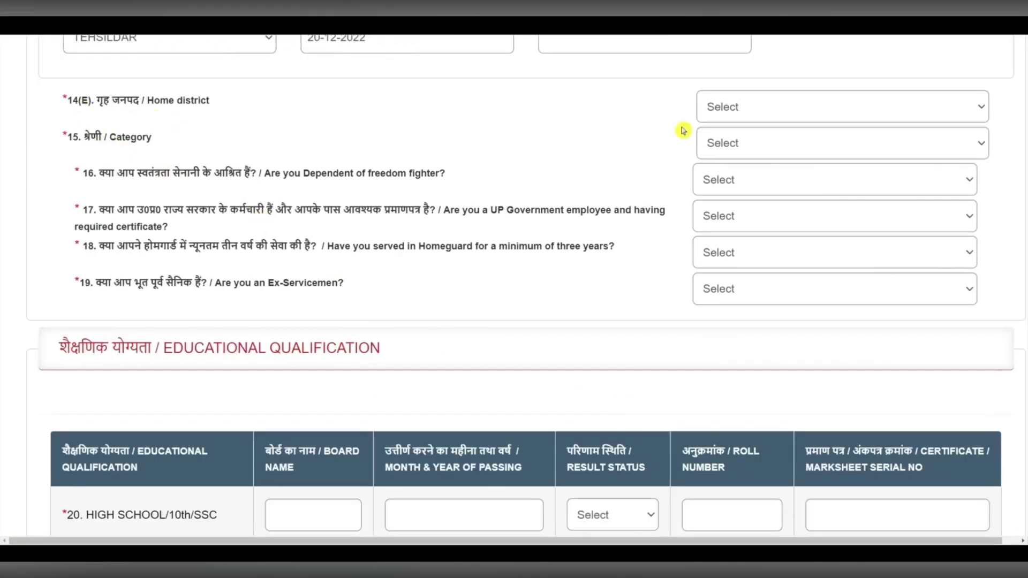
click(768, 110)
key(s)
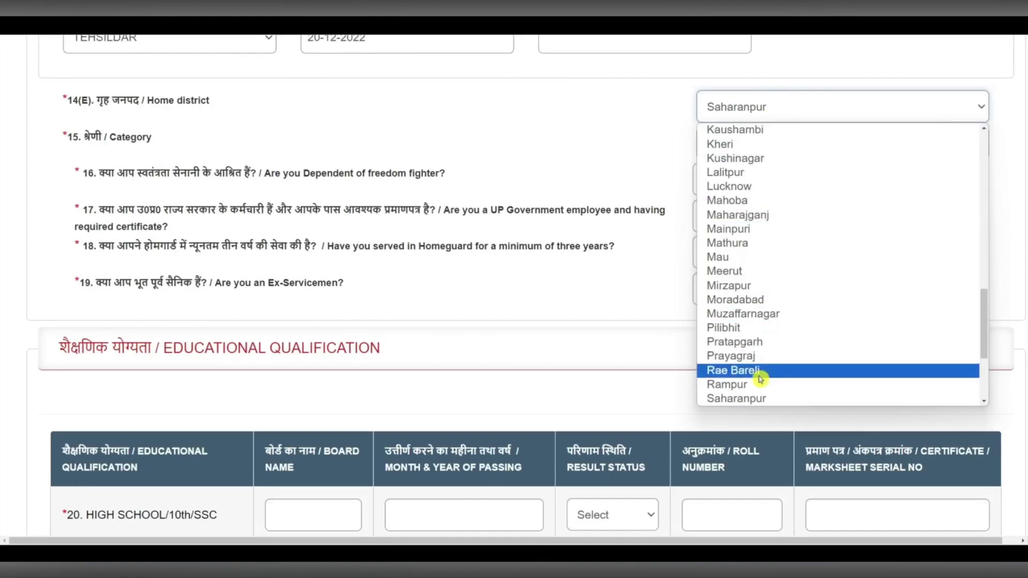
click(756, 398)
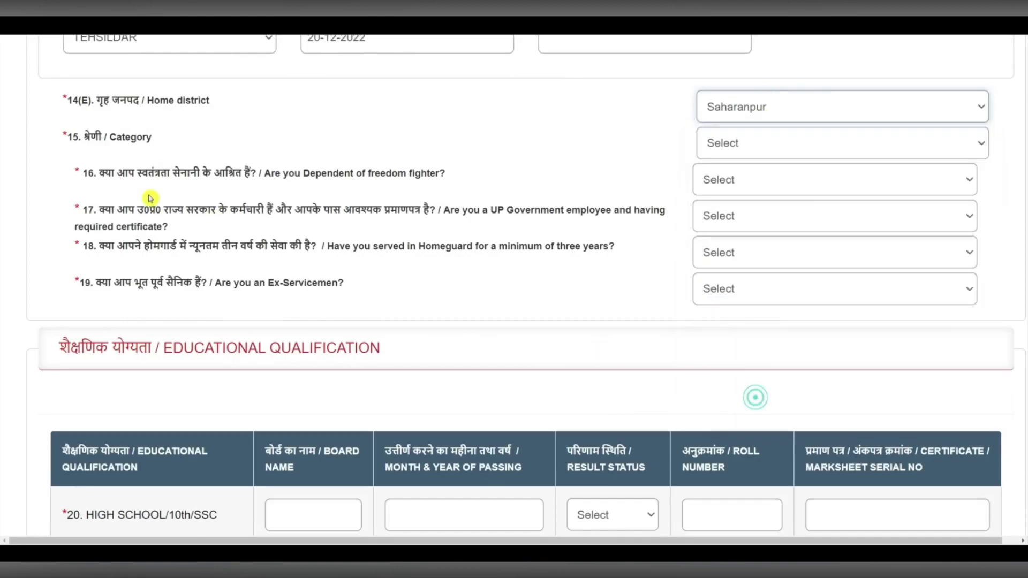
click(785, 143)
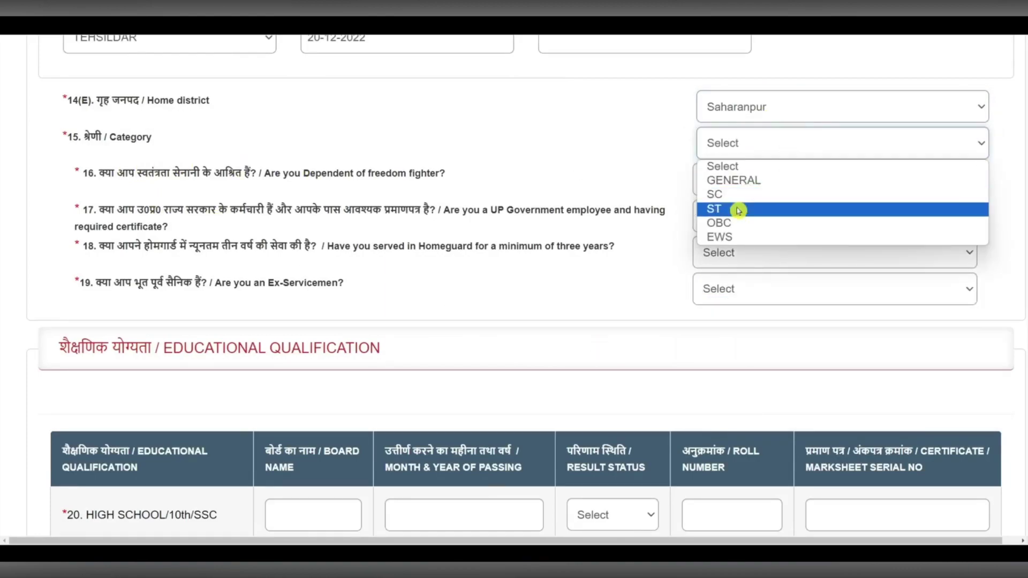
- Set the category to SC and the category certificate authority to TEHSILDAR
click(735, 179)
click(731, 150)
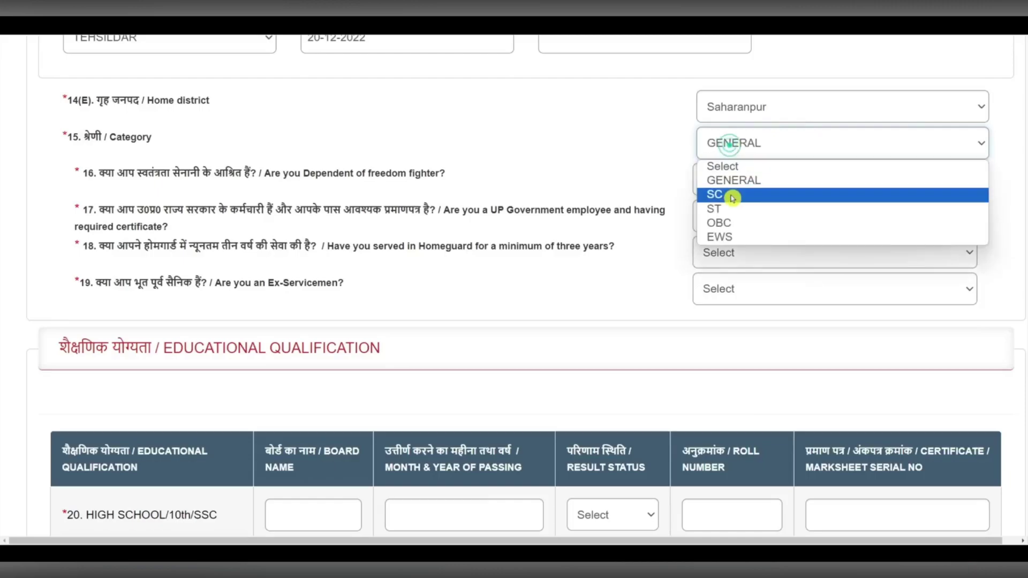
click(726, 202)
scroll(253, 130, up, 2)
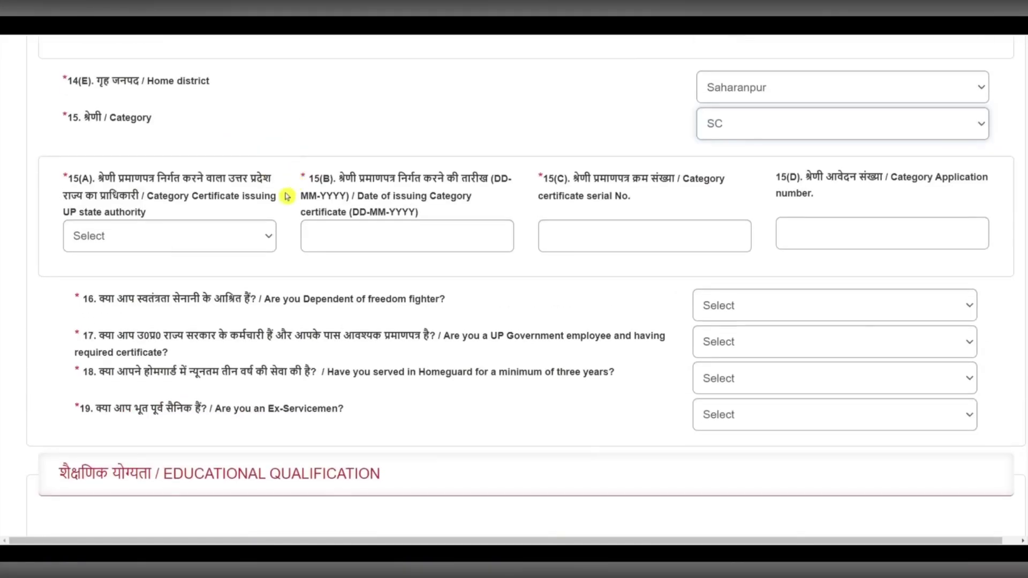
click(155, 239)
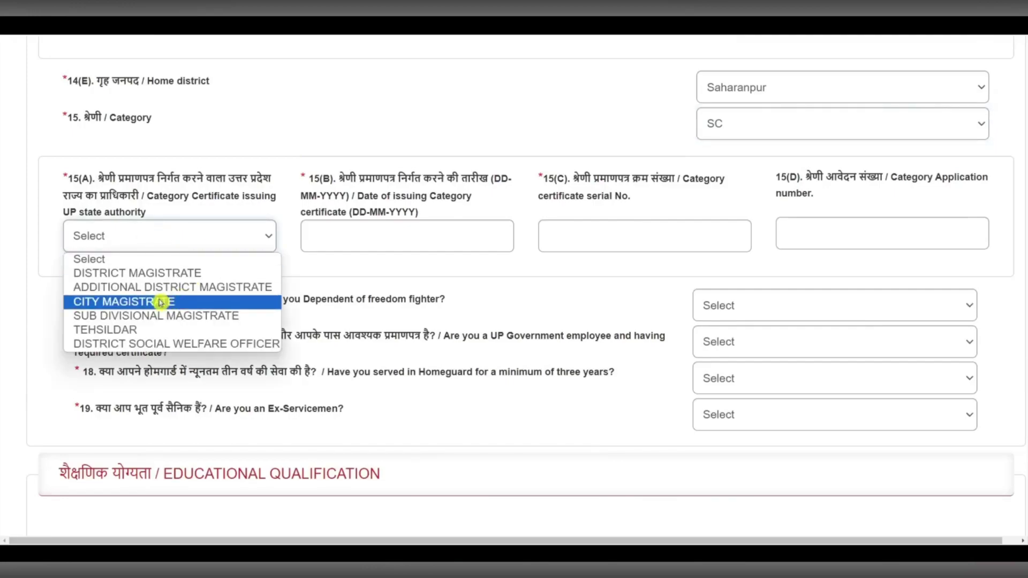
click(131, 331)
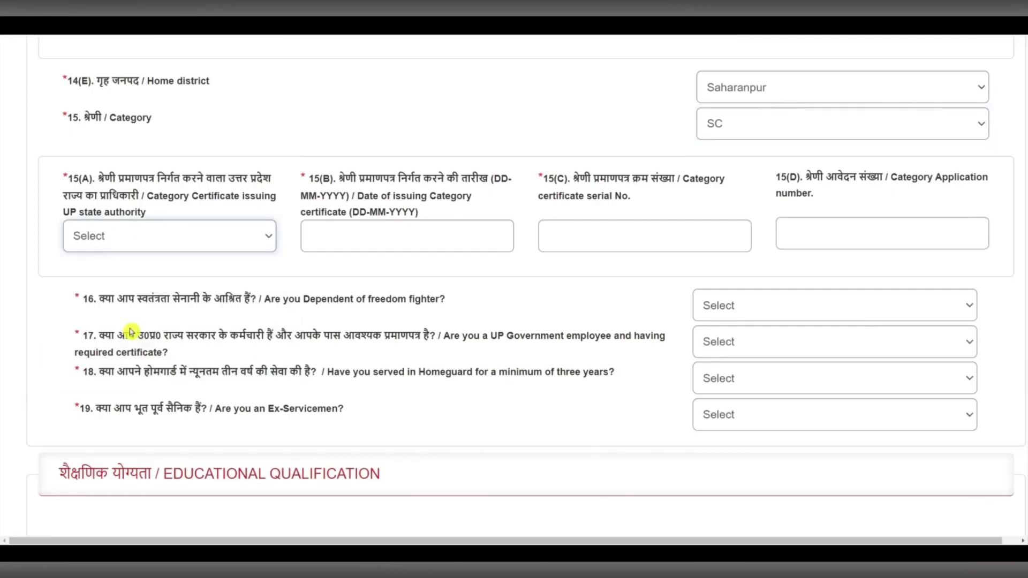
- Set the category certificate issue date to 21-12-2023
click(349, 237)
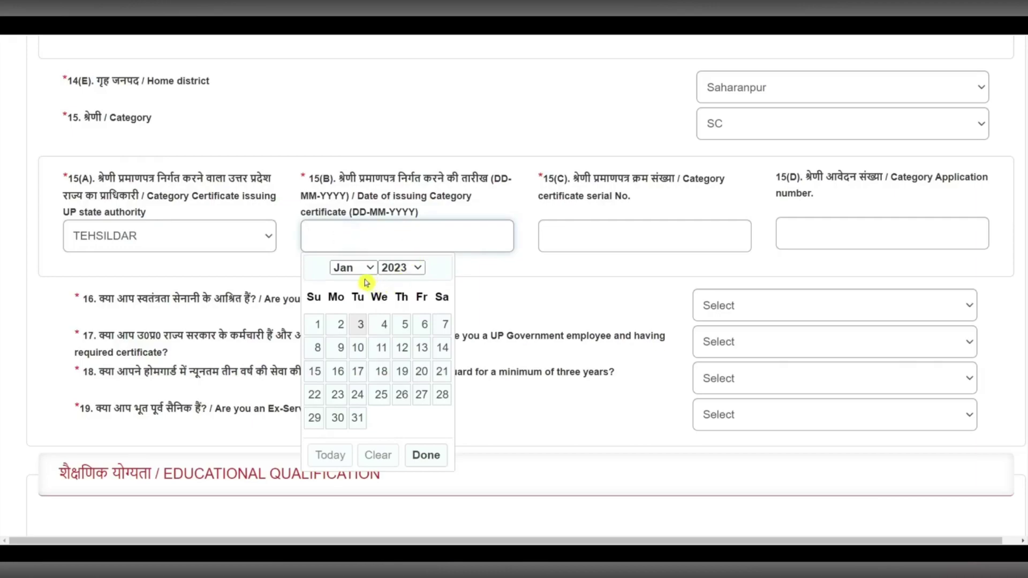
click(413, 268)
click(406, 238)
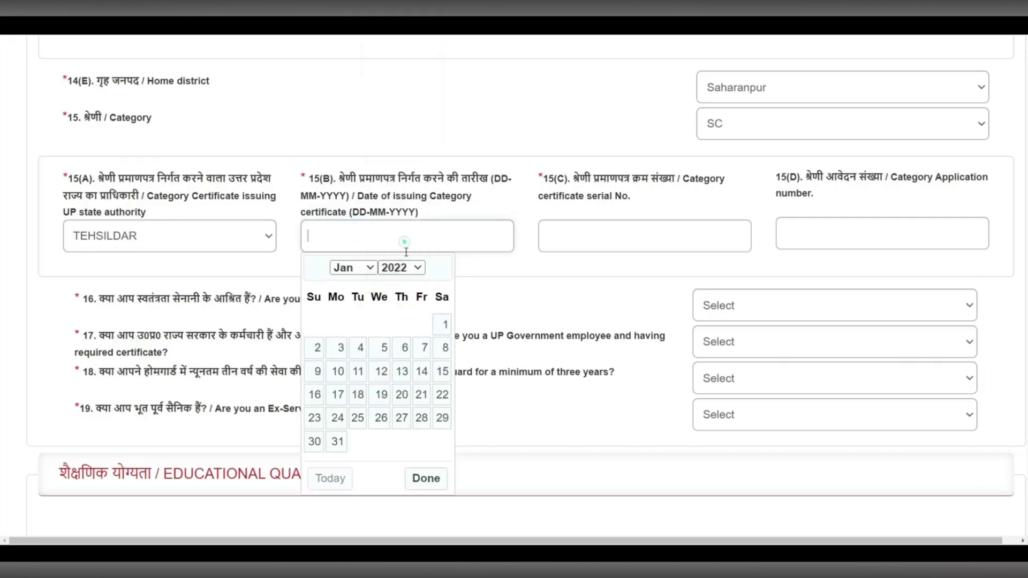
click(401, 267)
scroll(408, 251, down, 1)
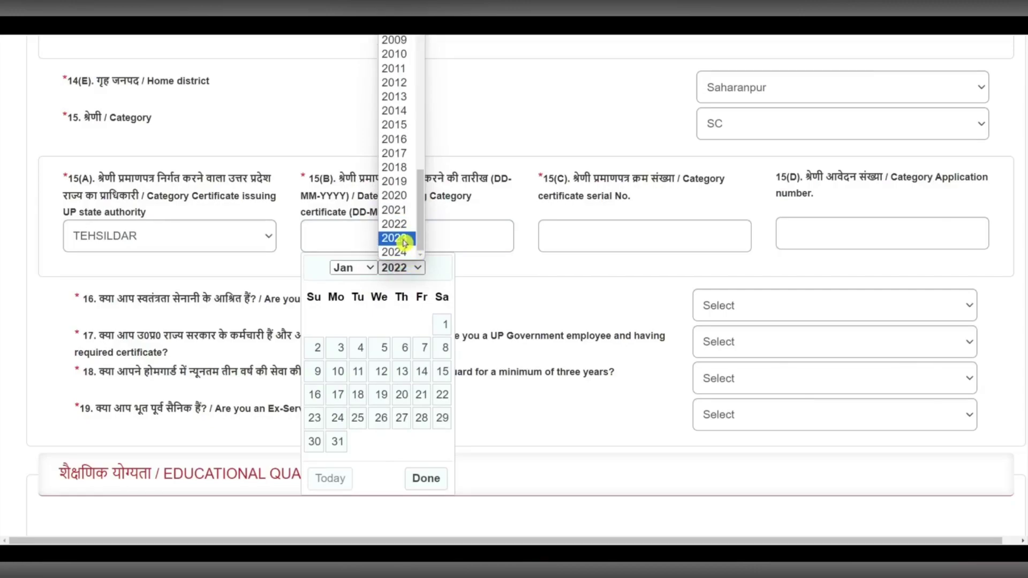
click(404, 243)
click(356, 268)
click(365, 436)
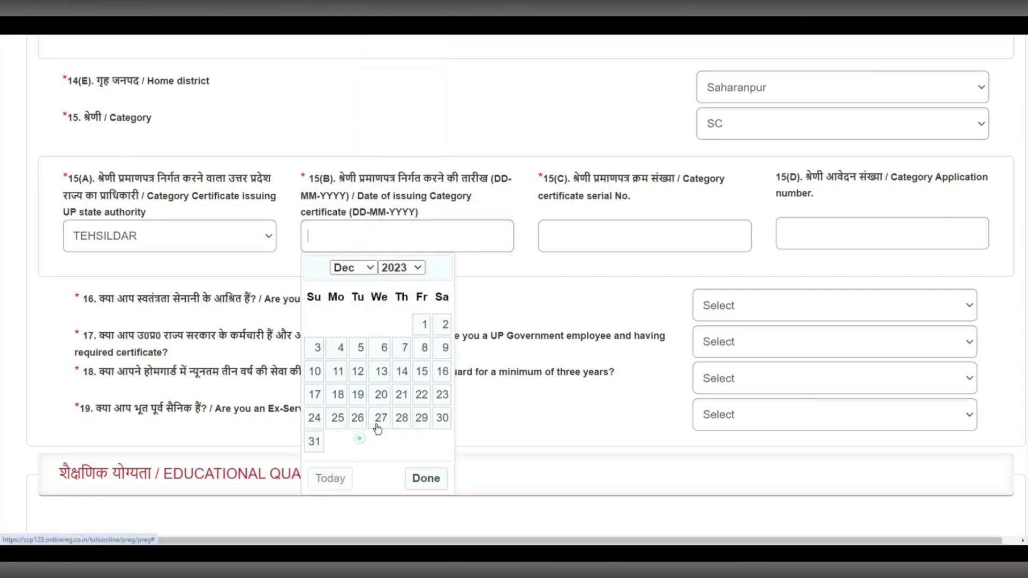
click(401, 394)
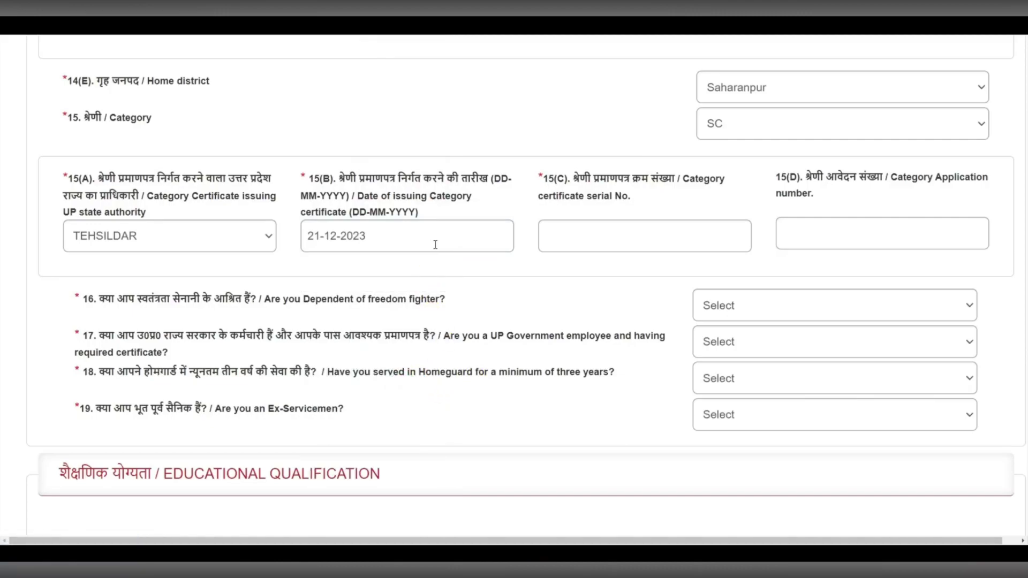
click(611, 242)
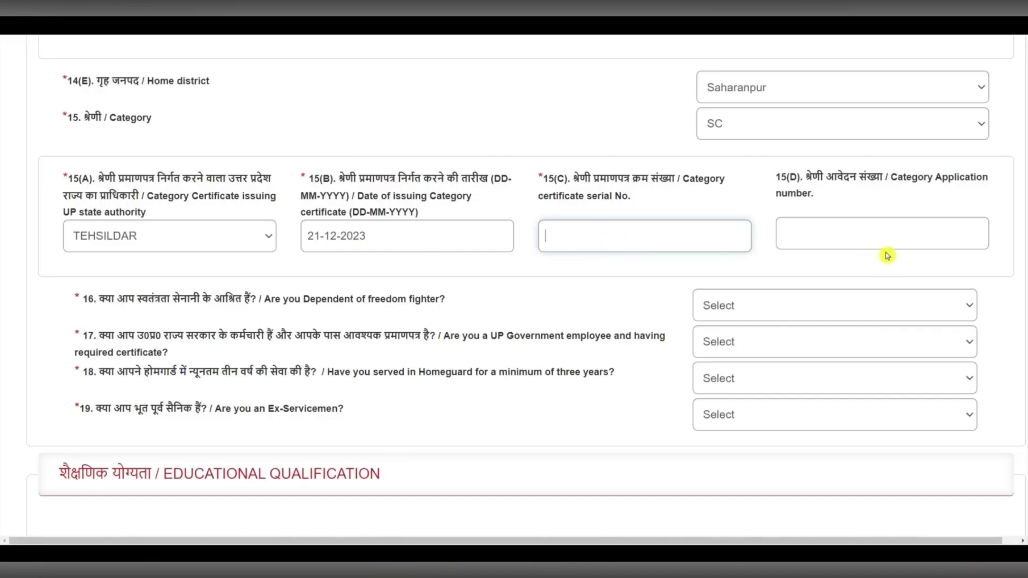
click(865, 236)
scroll(240, 229, down, 3)
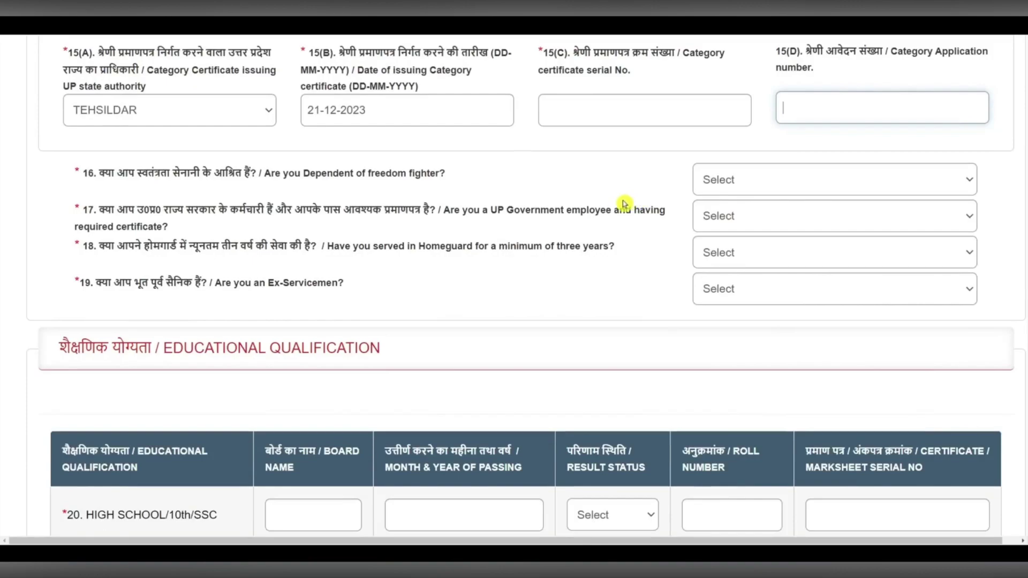
- Answer No to the freedom-fighter, government-employee, Homeguard and ex-serviceman questions (16–19)
click(739, 181)
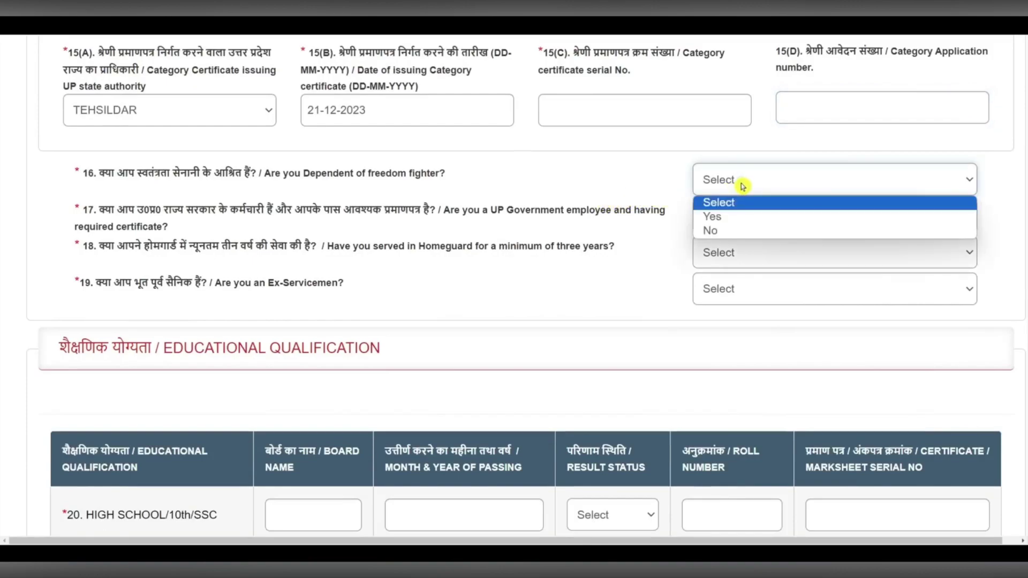
click(718, 230)
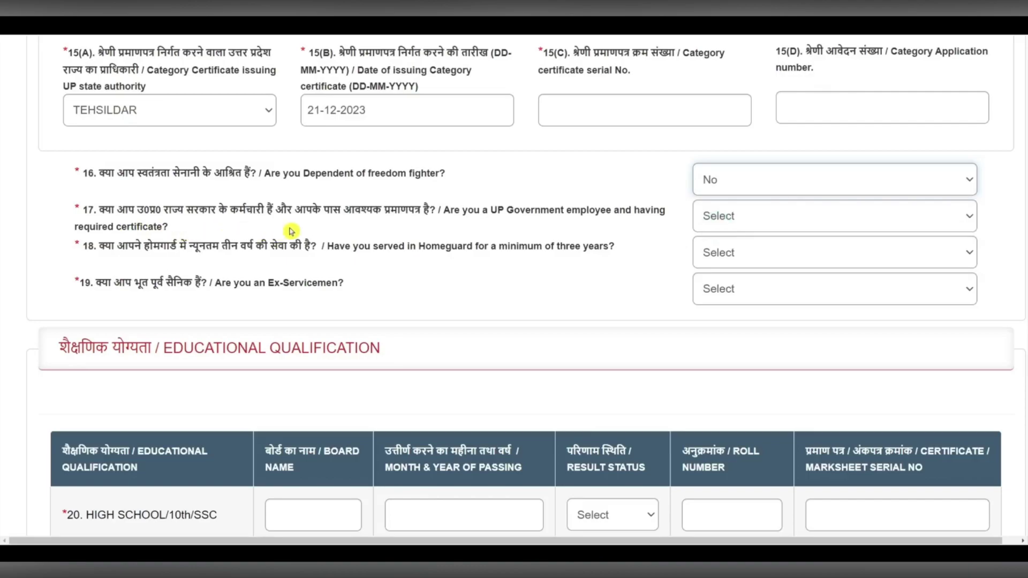
click(786, 232)
click(726, 267)
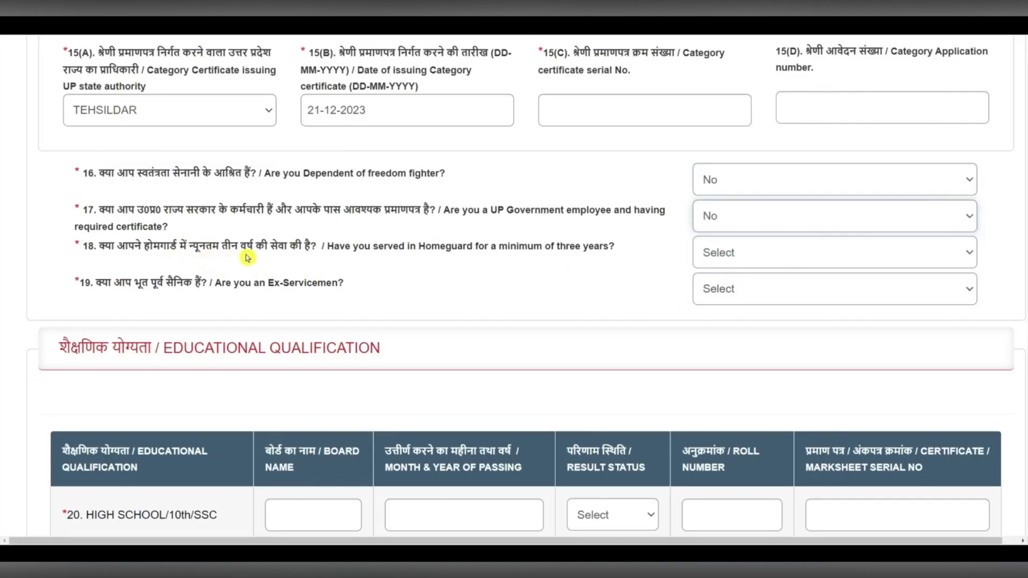
click(742, 262)
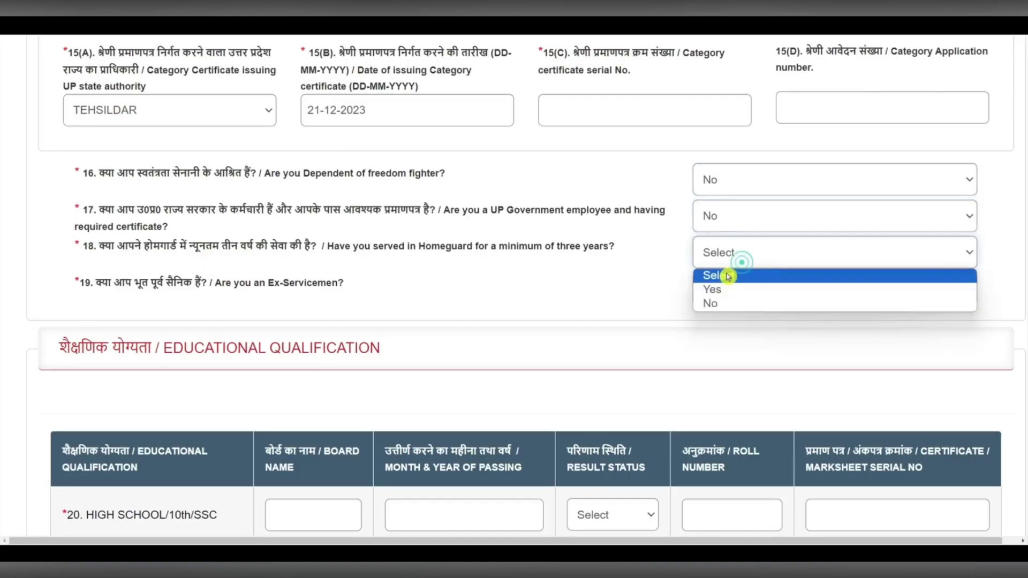
click(718, 303)
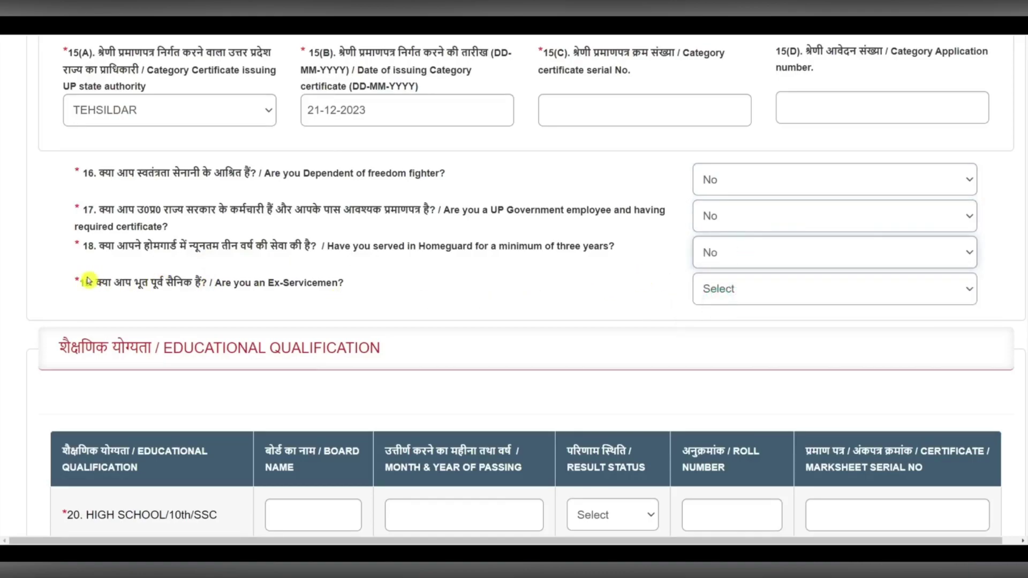
drag(97, 288, 202, 284)
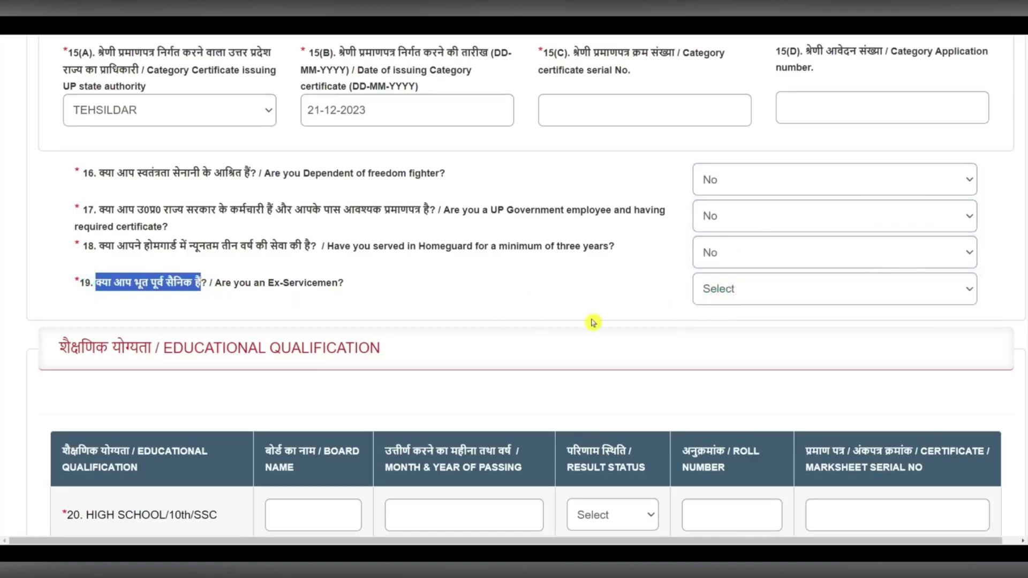
click(744, 292)
click(723, 337)
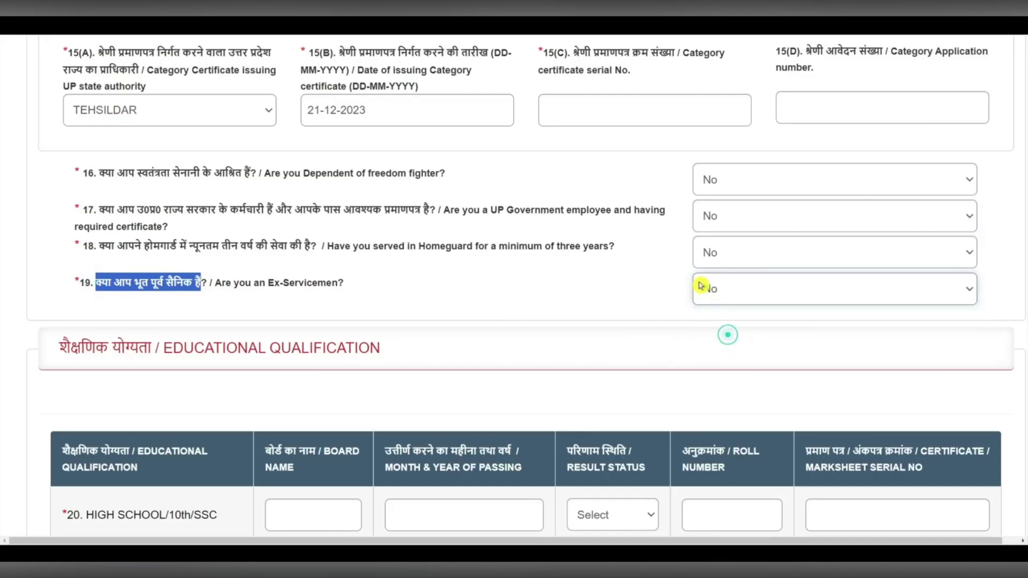
- Enter UP BOARD as the High School board in the Educational Qualification table
scroll(437, 240, down, 2)
scroll(291, 239, down, 2)
click(288, 264)
click(287, 265)
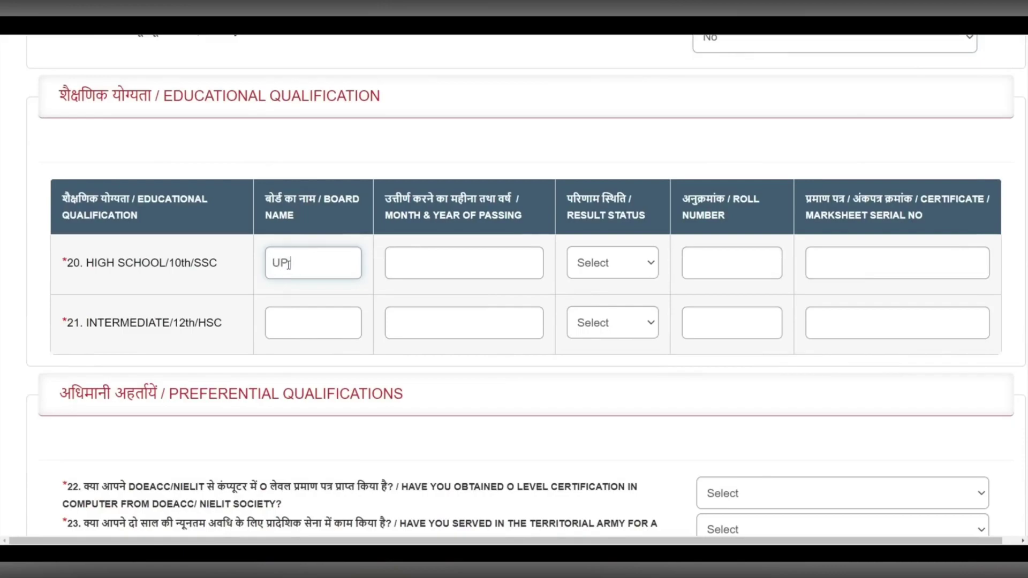
- Set the High School passing date to 06-2016 and result status to PASS
click(407, 263)
click(457, 294)
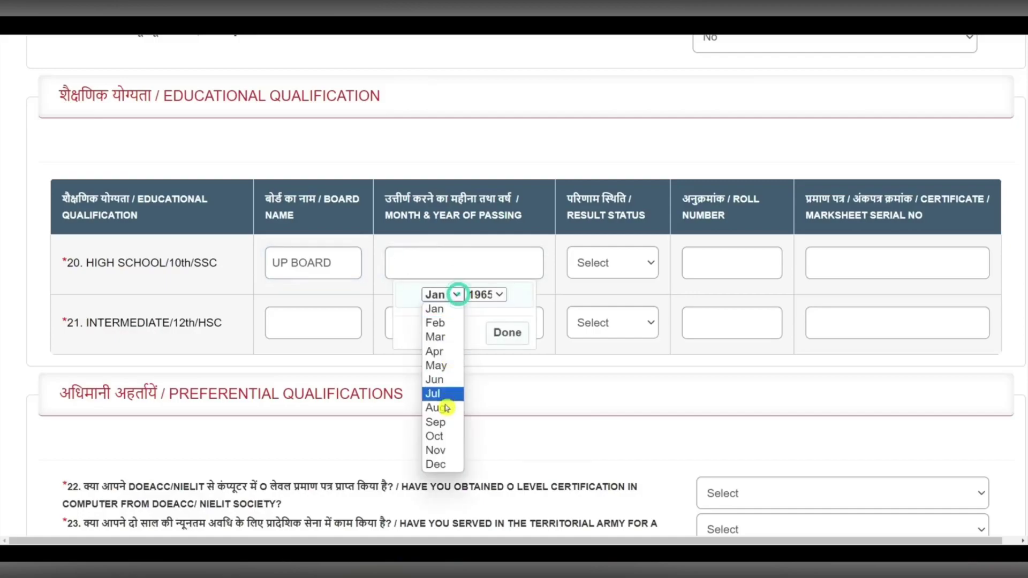
click(440, 380)
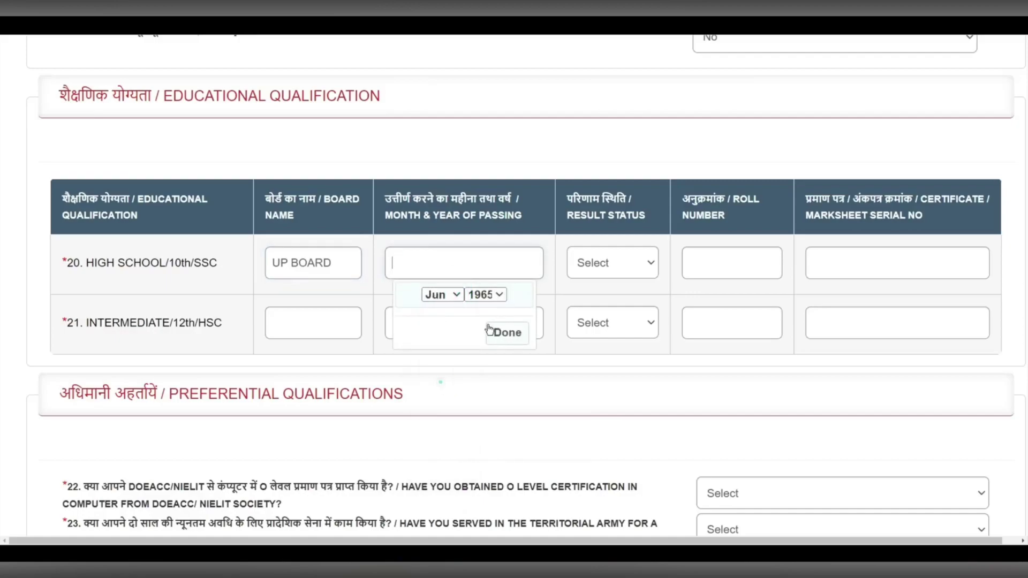
click(486, 294)
drag(504, 86, 514, 236)
click(493, 213)
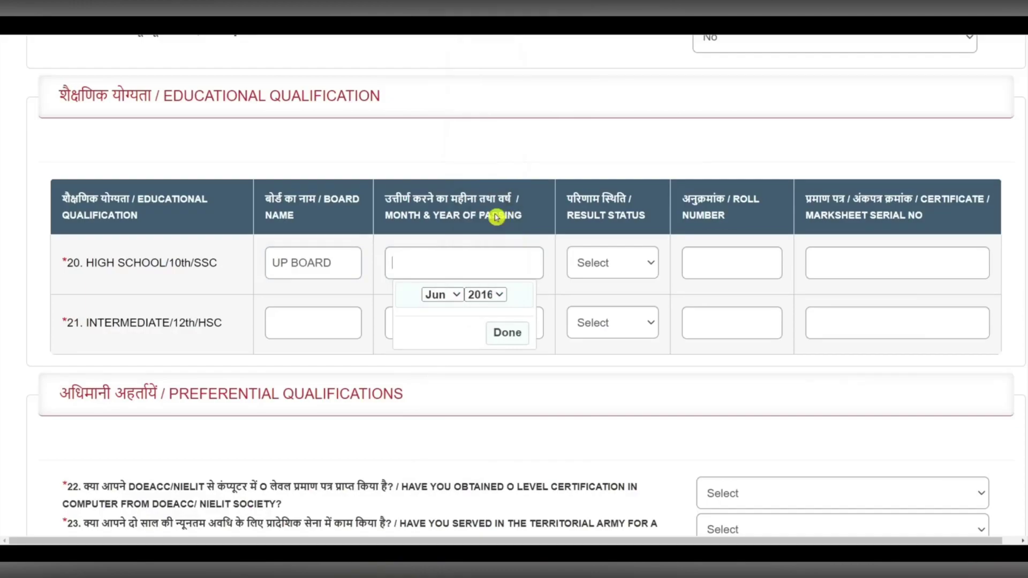
click(509, 336)
click(595, 263)
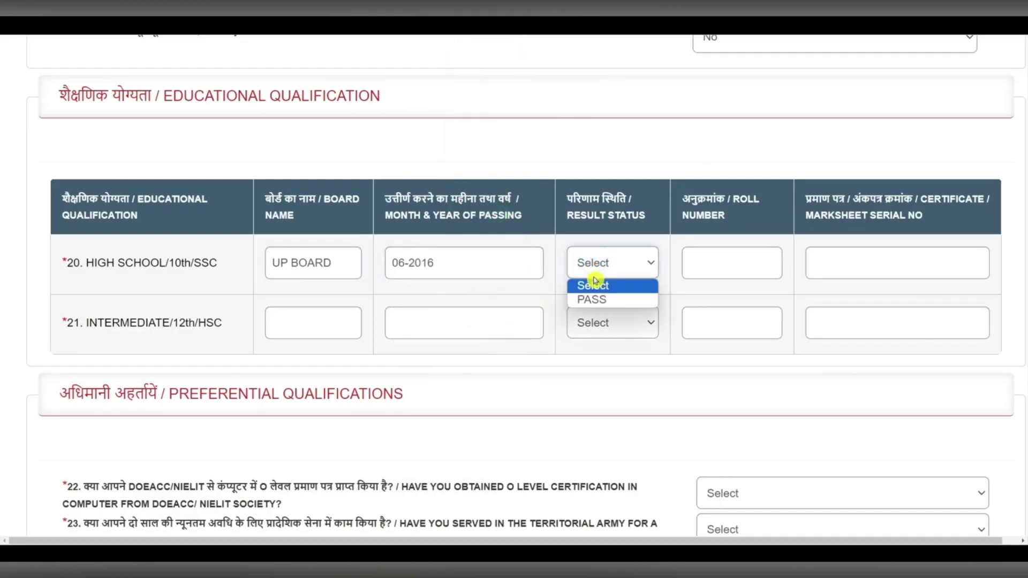
click(592, 299)
- Enter the High School roll number and marksheet serial number
click(733, 261)
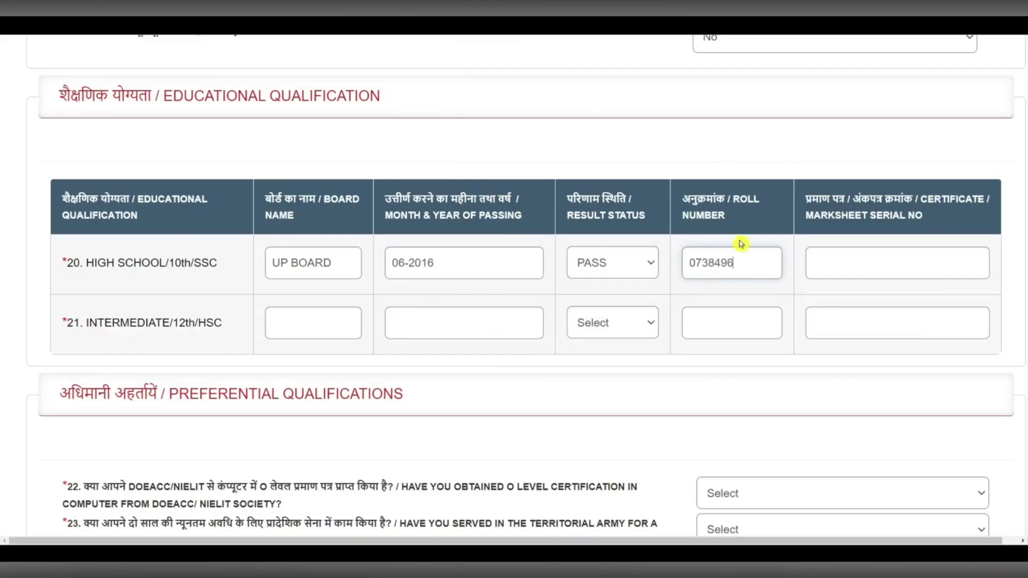
click(881, 262)
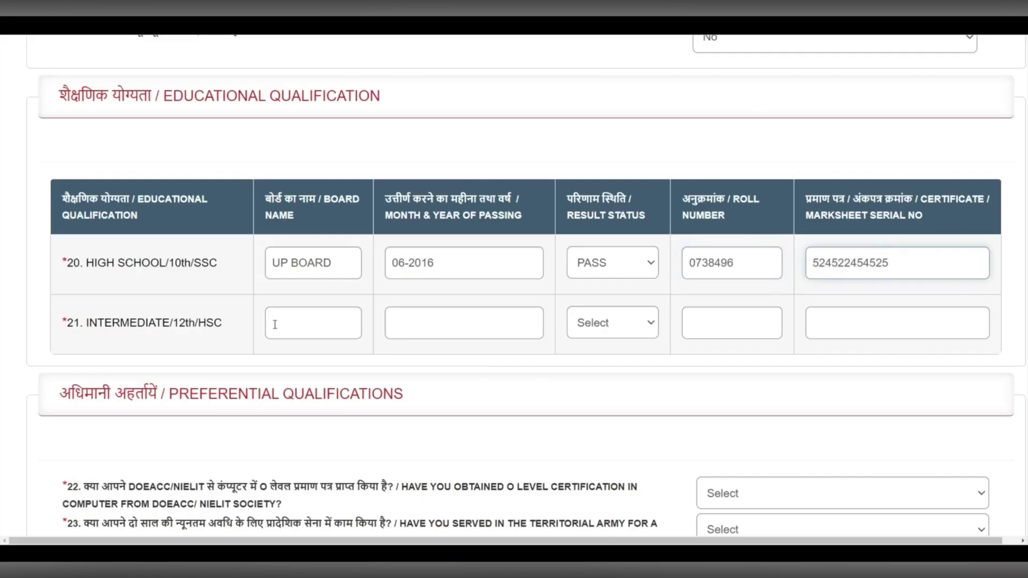
click(310, 326)
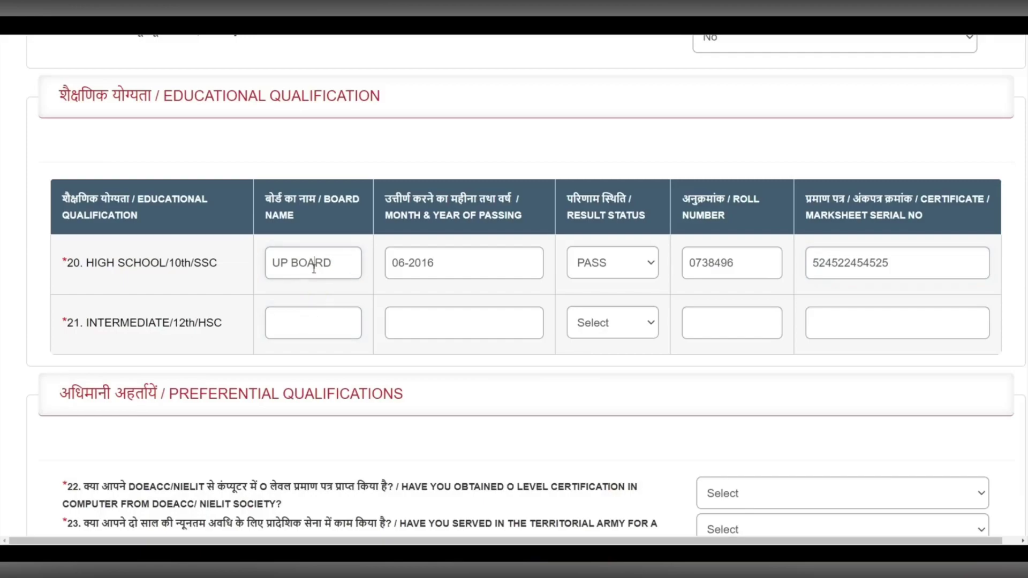
- Fill the Intermediate row: board UP BOARD, passing date 07-2018, result PASS
text(UP BOARD)
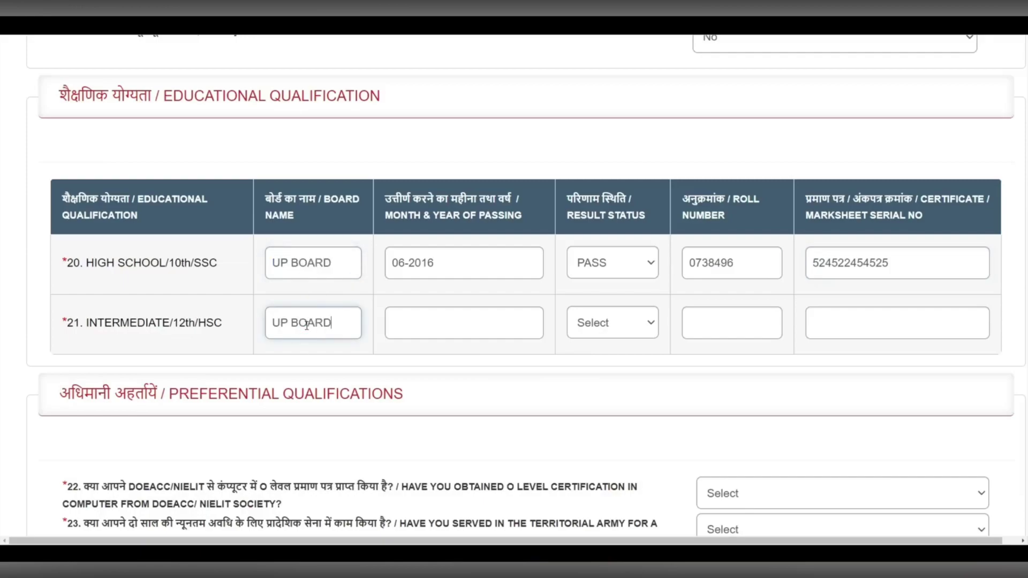
click(425, 323)
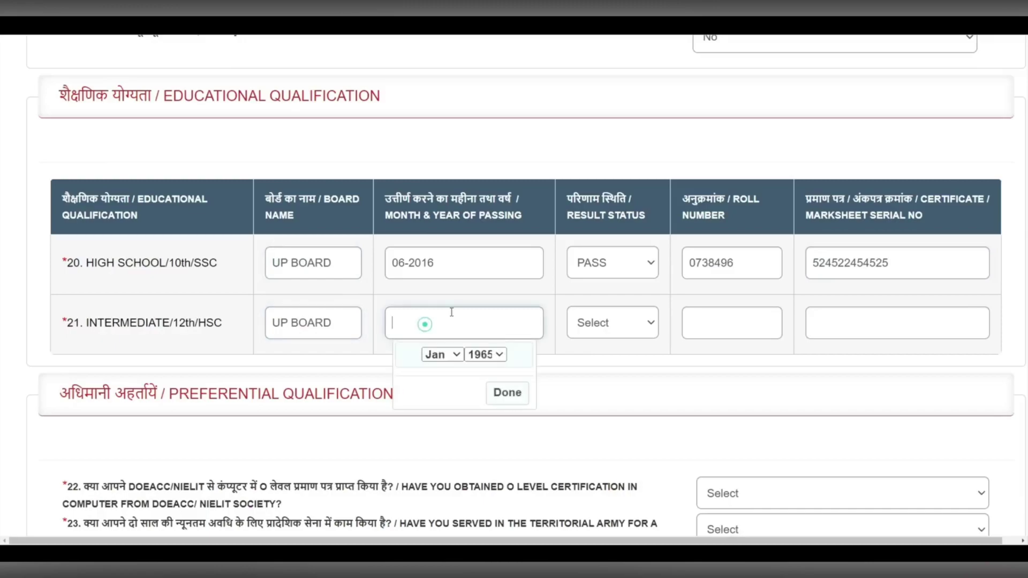
click(493, 355)
scroll(502, 154, down, 12)
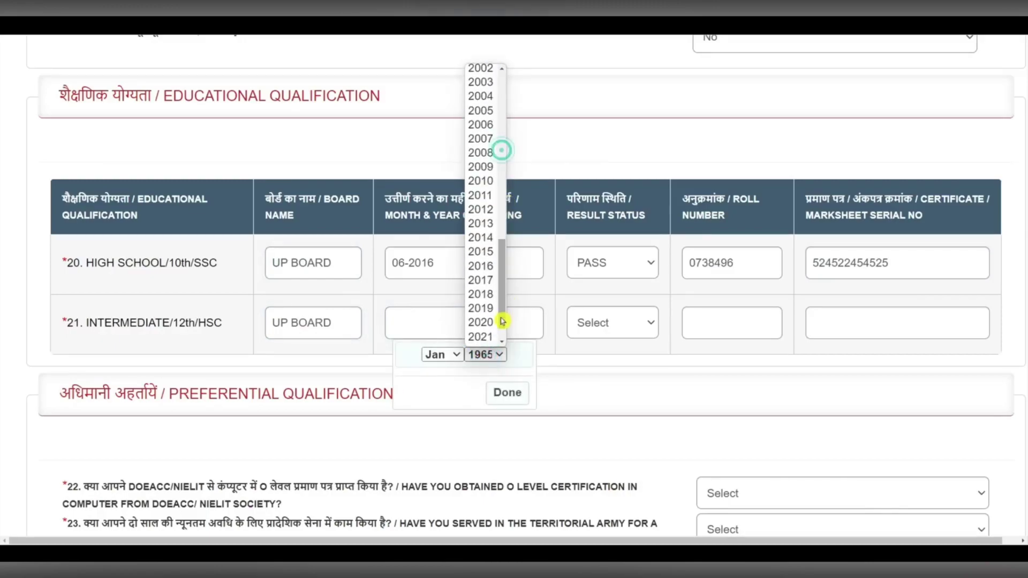
click(488, 294)
click(456, 355)
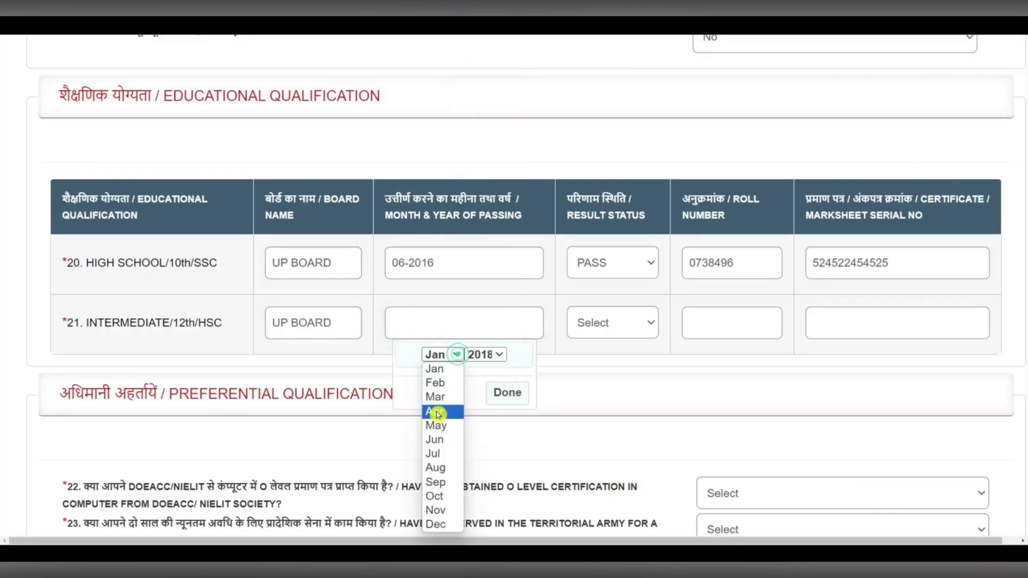
click(437, 455)
click(506, 392)
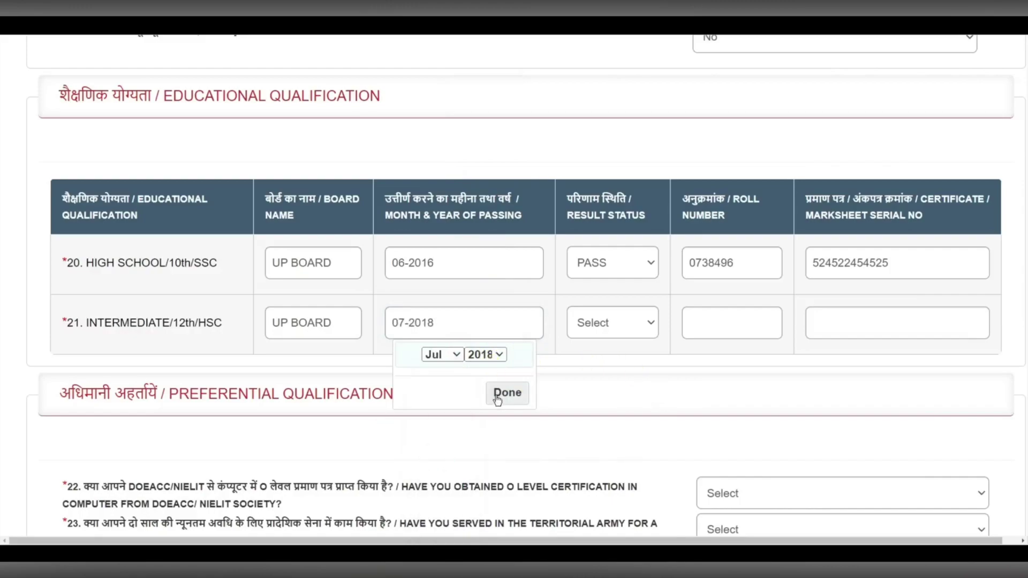
click(603, 328)
click(600, 356)
click(730, 323)
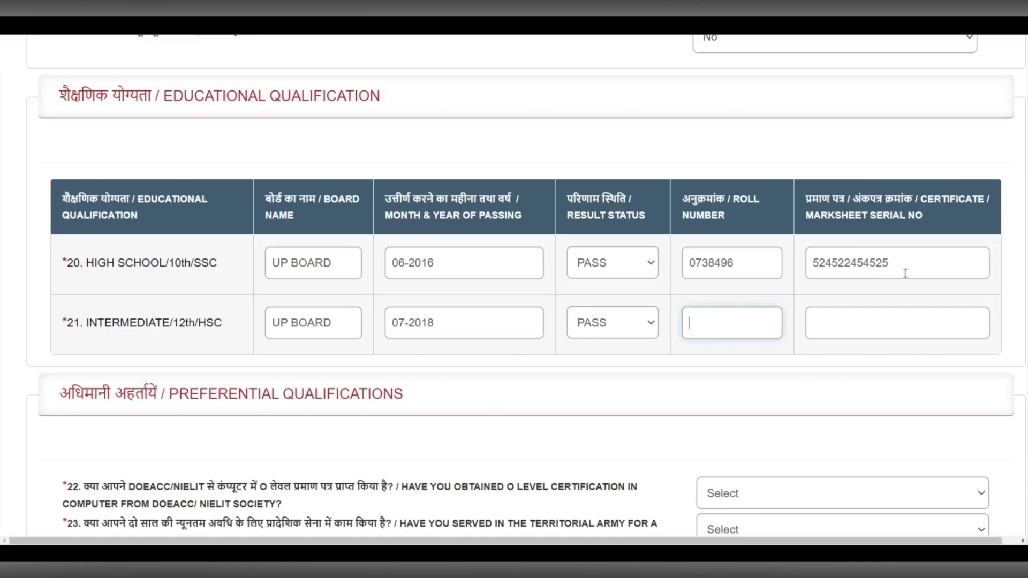
- Answer No to the O Level question after briefly choosing Yes
scroll(865, 302, down, 5)
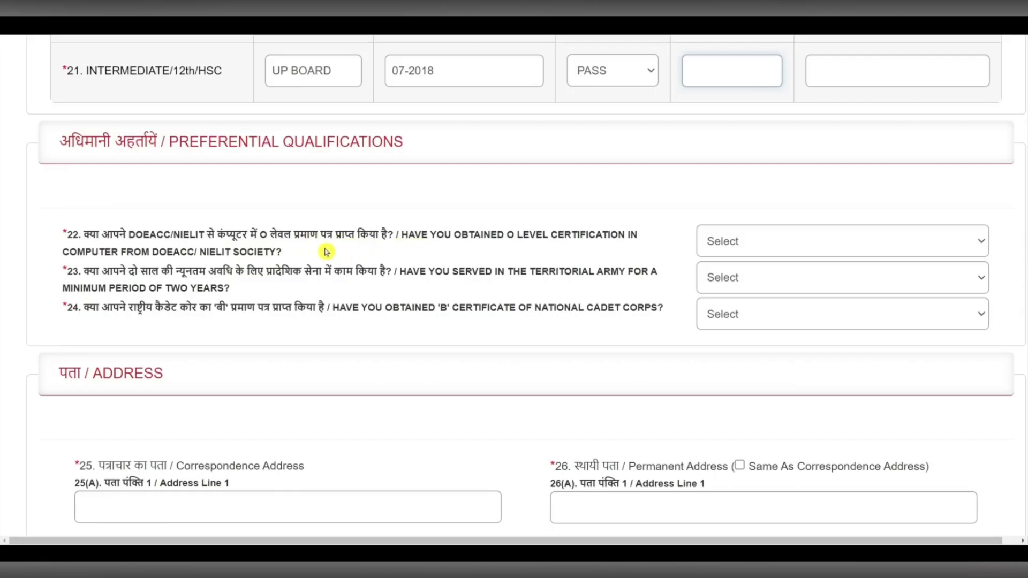
click(785, 253)
click(746, 277)
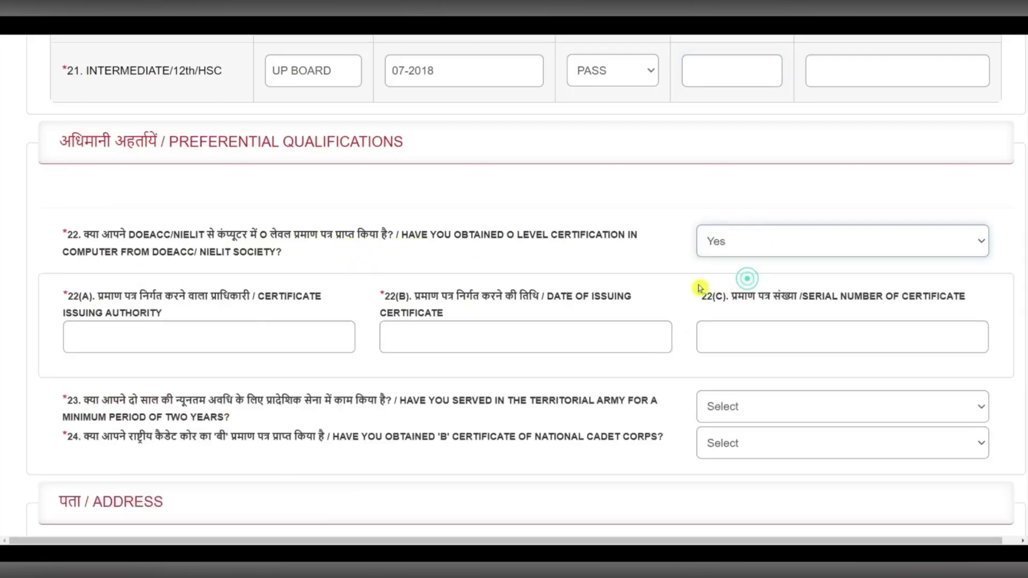
click(199, 333)
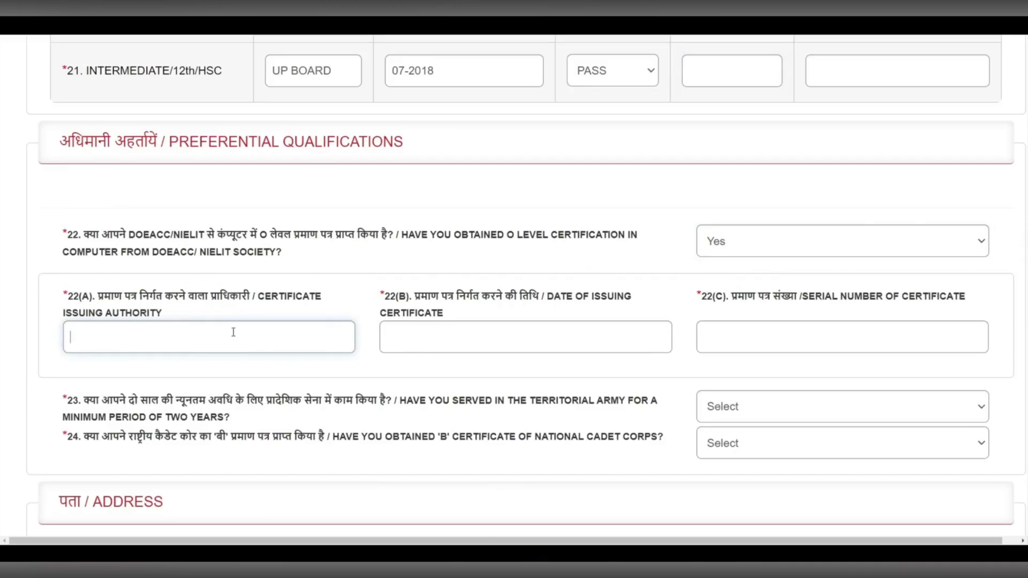
click(530, 337)
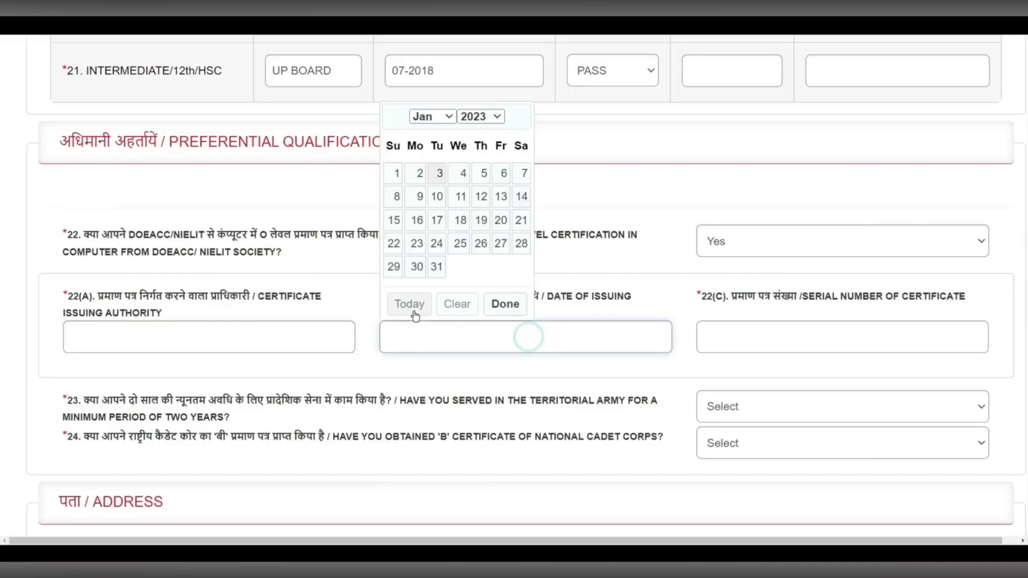
click(833, 338)
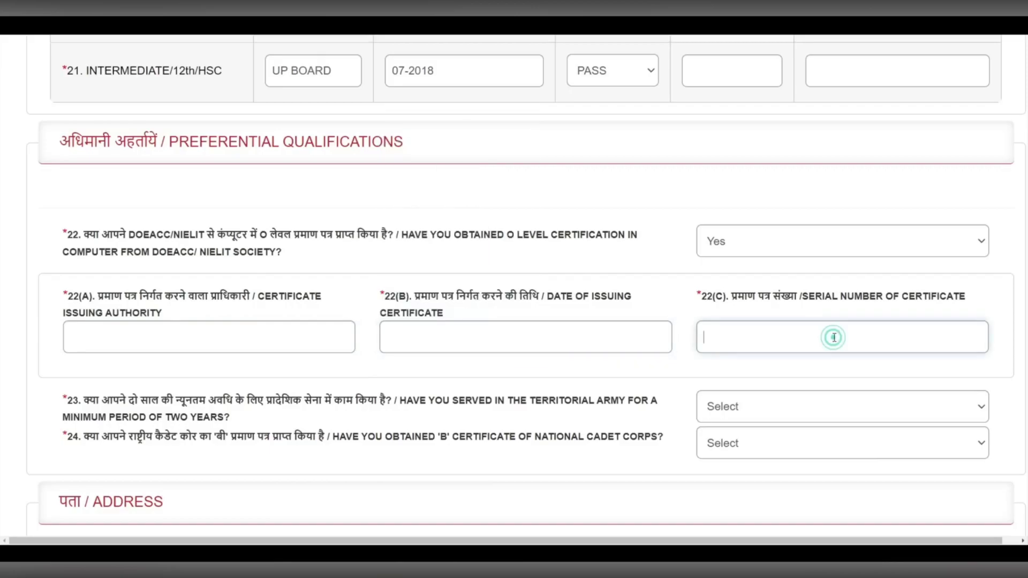
click(763, 247)
click(723, 294)
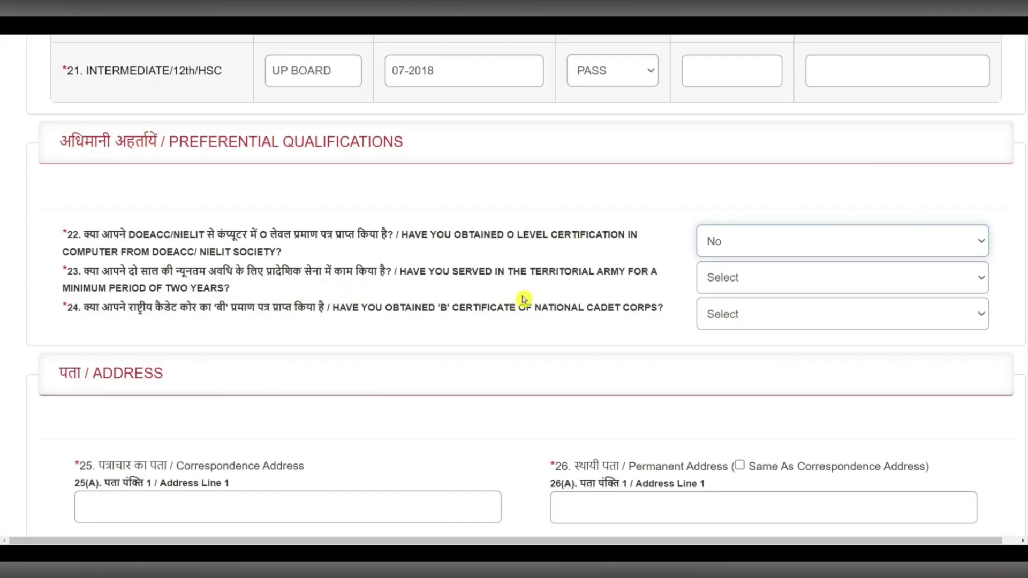
- Answer No to the Territorial Army and NCC 'B' certificate questions
click(827, 282)
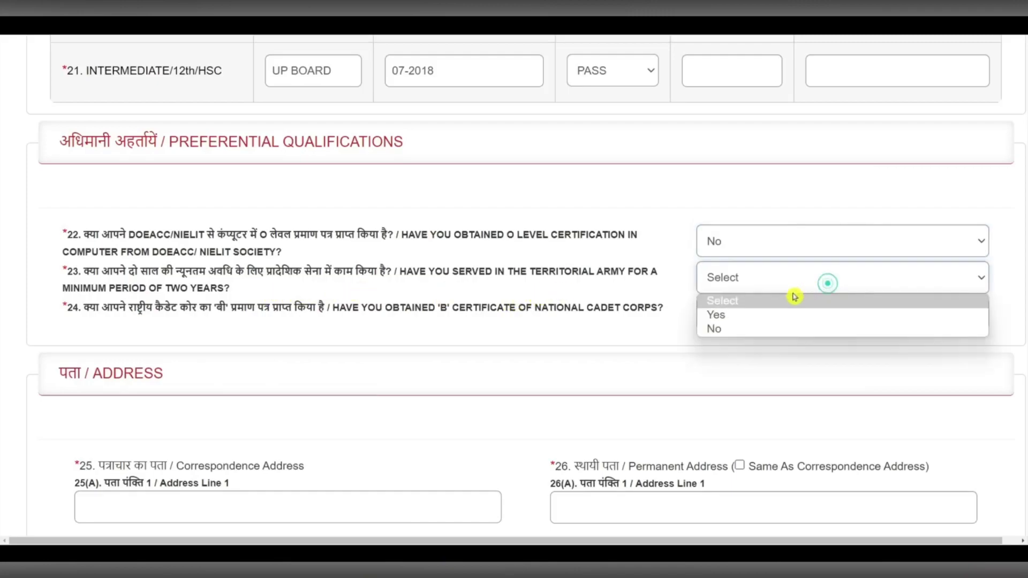
click(727, 338)
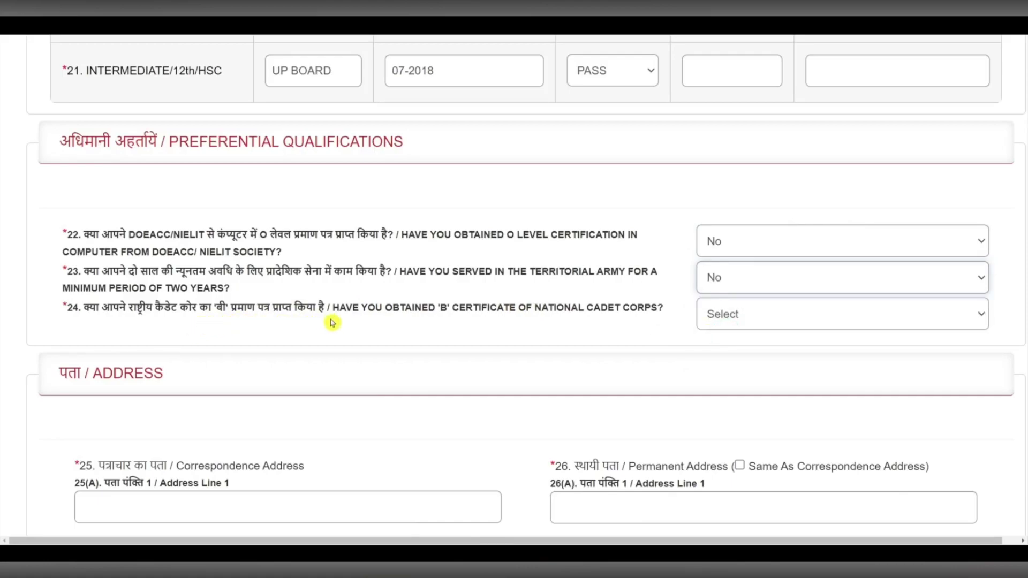
click(780, 314)
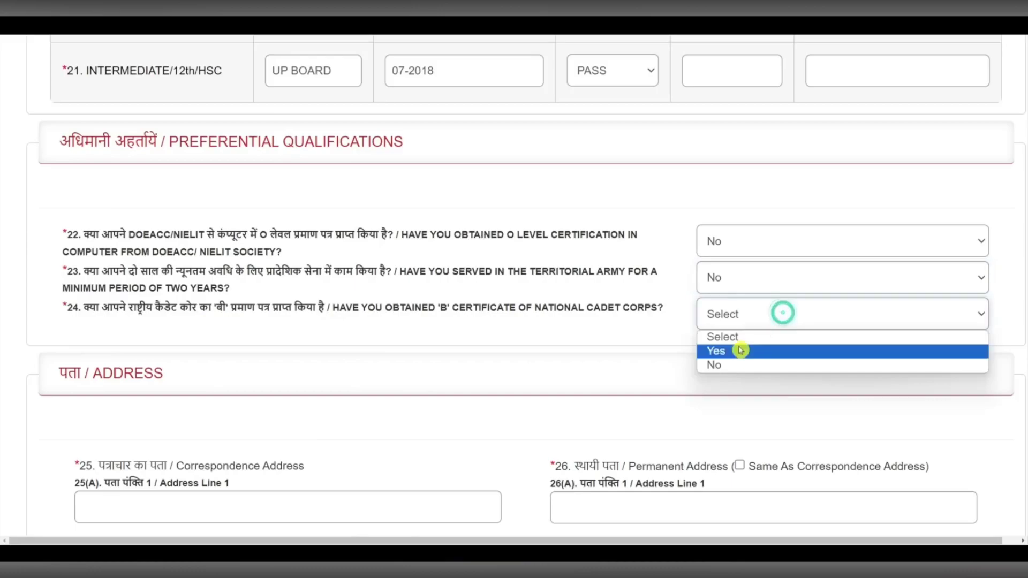
click(736, 365)
scroll(268, 253, down, 5)
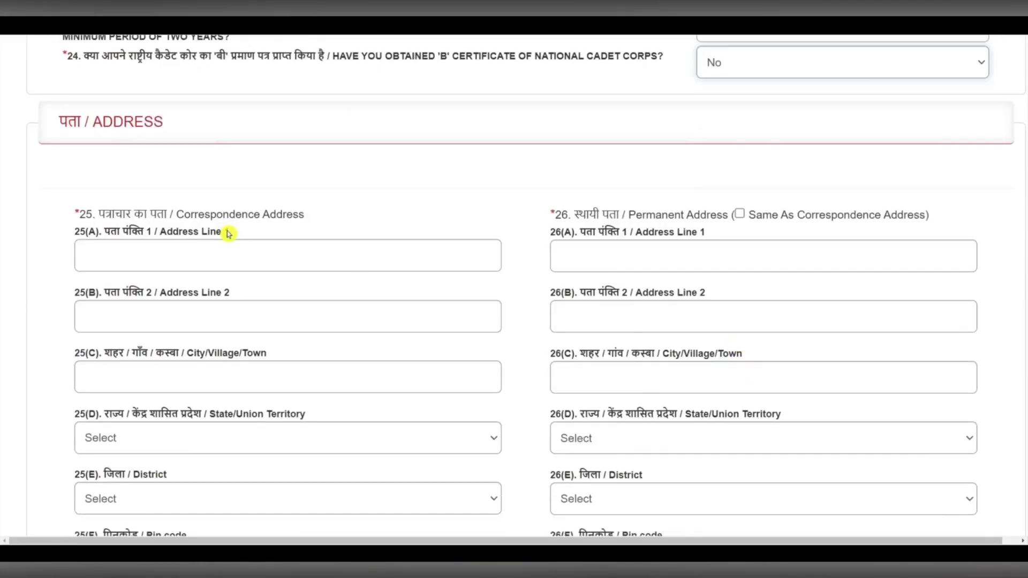
- Fill in correspondence address lines 1 and 2 and the city or village
click(254, 243)
click(240, 306)
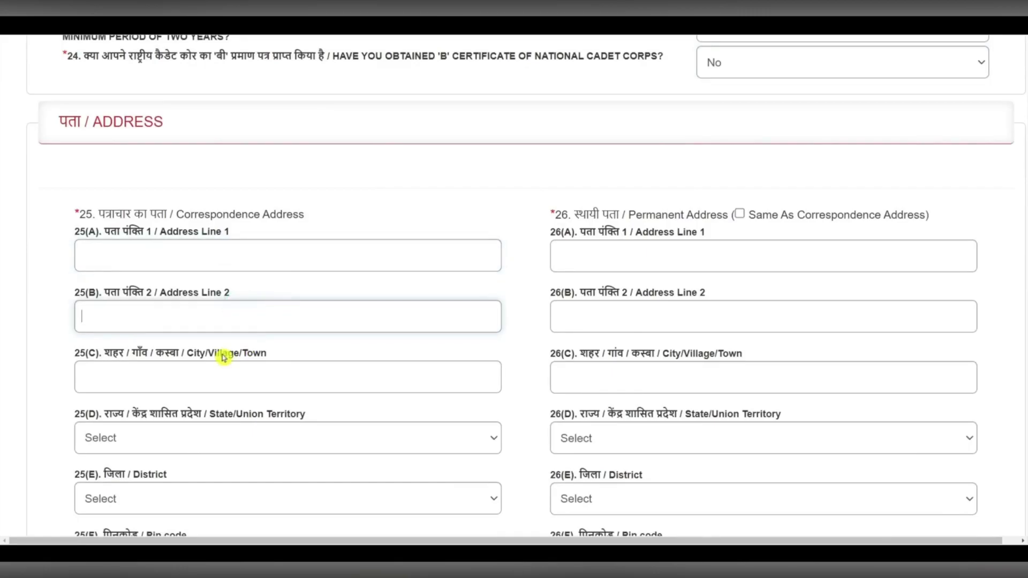
drag(199, 356, 243, 356)
click(267, 378)
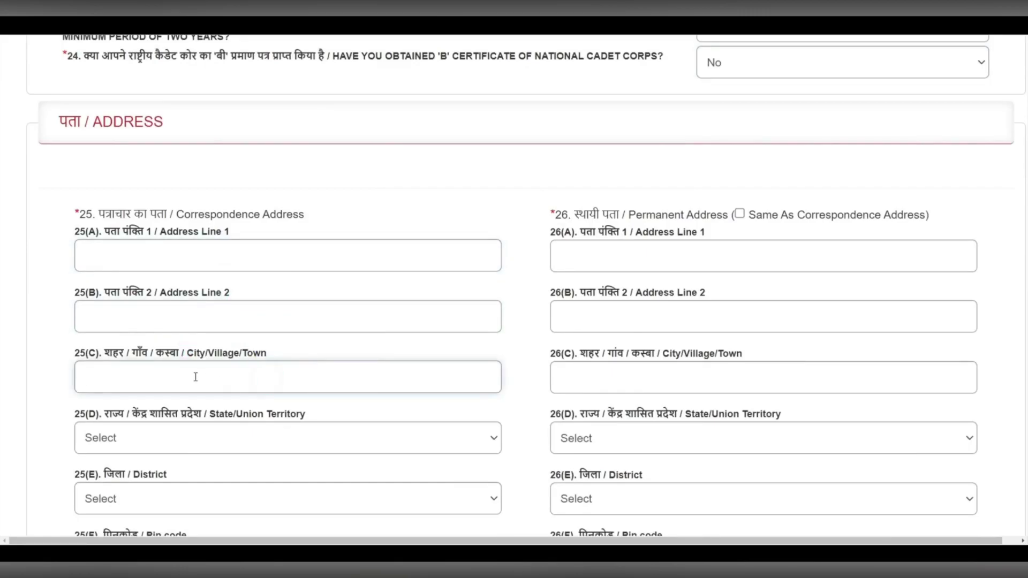
scroll(281, 342, down, 2)
- Set correspondence state UTTAR PRADESH, district Saharanpur, and enter the pin code
click(233, 313)
scroll(193, 216, down, 5)
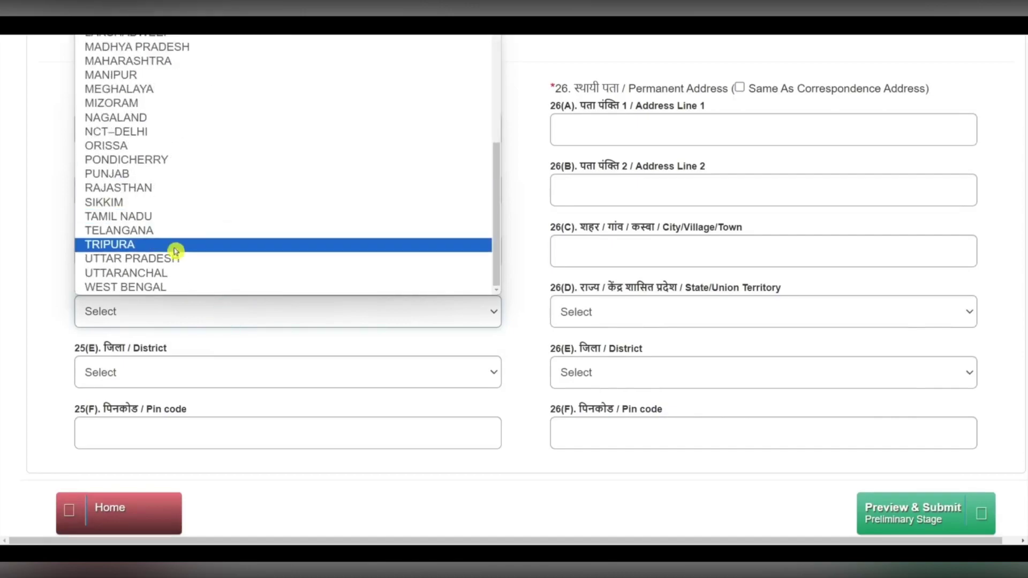
click(170, 259)
click(143, 373)
key(s)
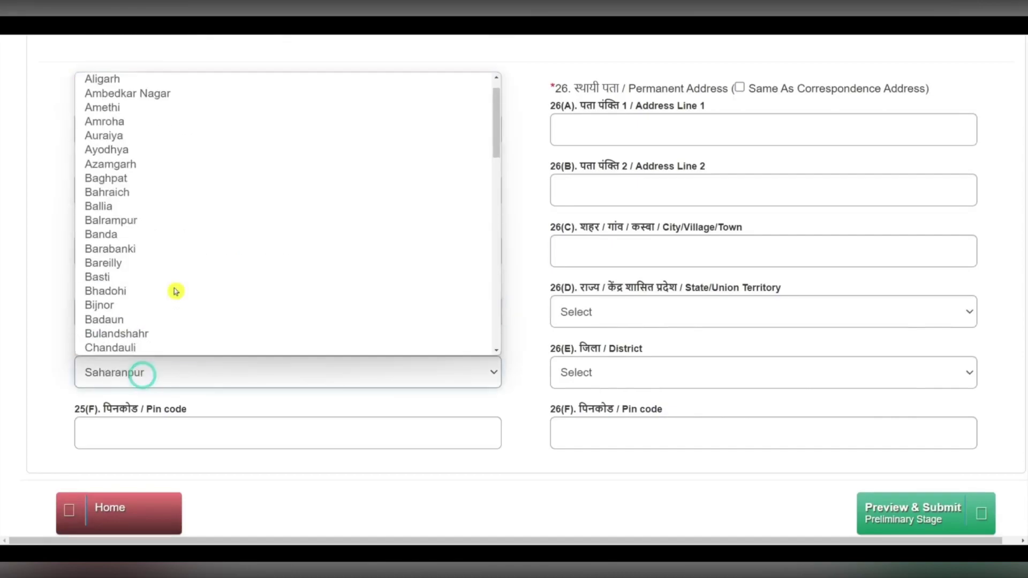
click(142, 349)
click(156, 429)
text(247001)
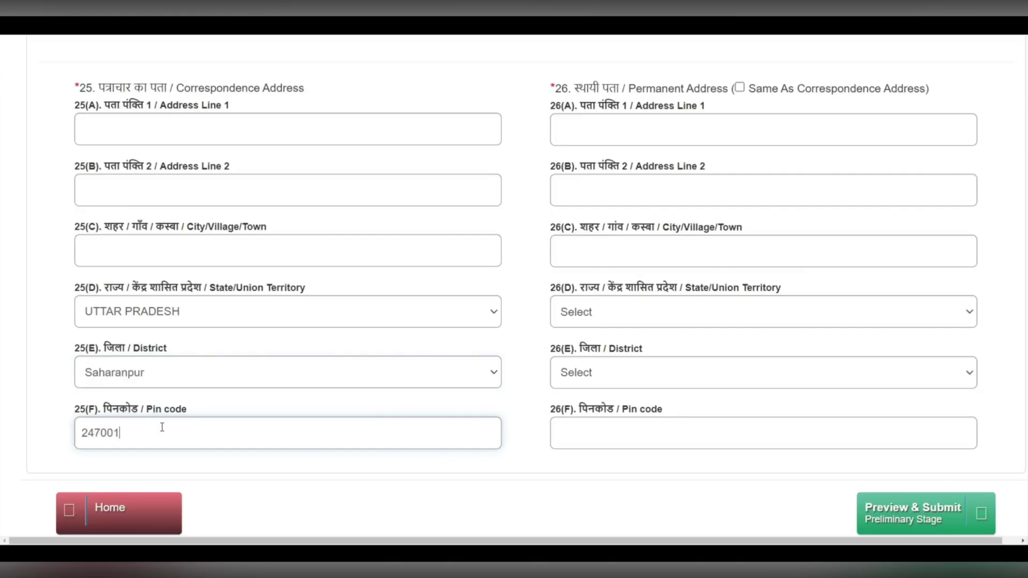
- Make the permanent address the same as the correspondence address
scroll(294, 364, up, 5)
drag(205, 338, 310, 341)
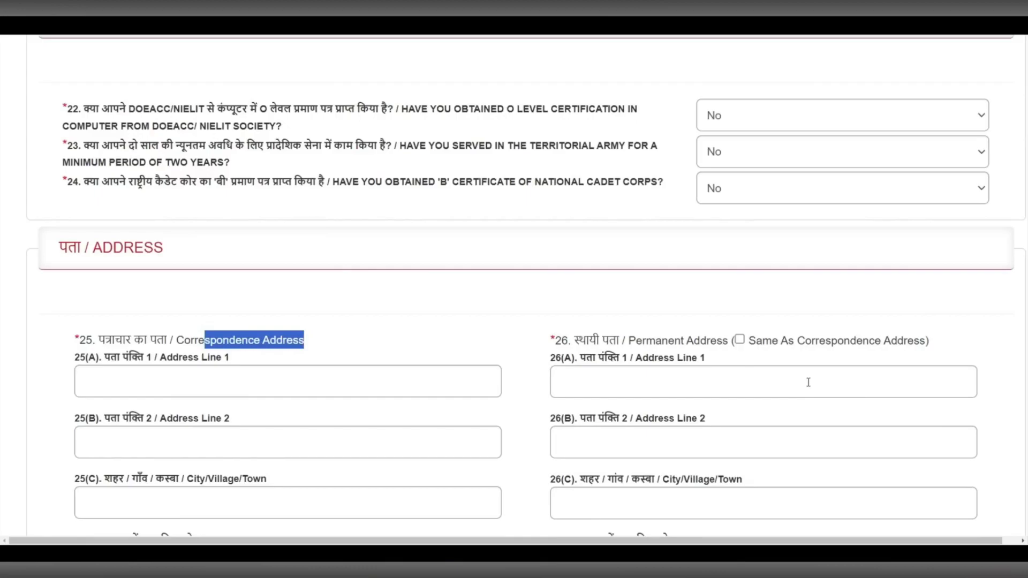
click(739, 339)
scroll(758, 332, down, 2)
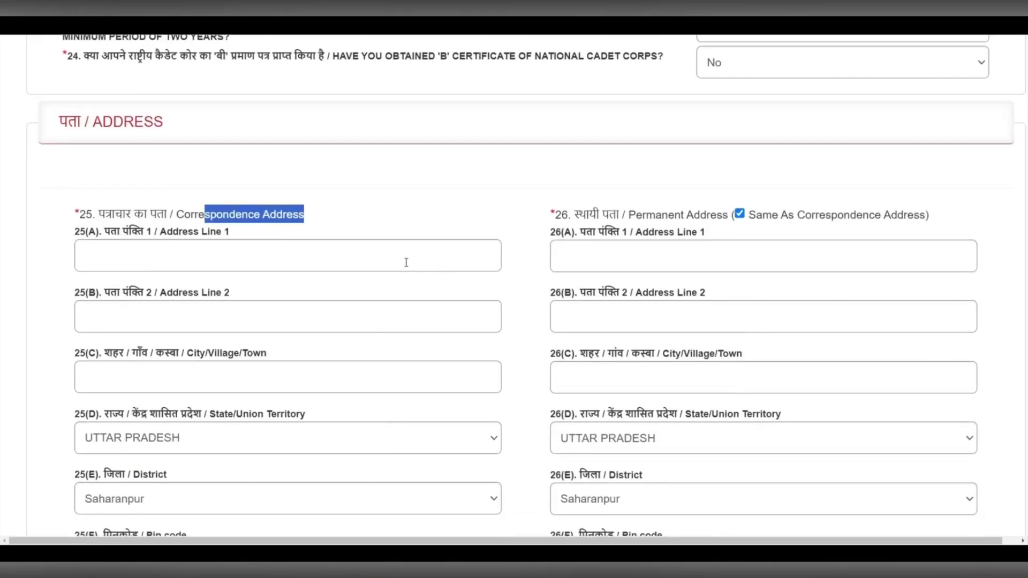
scroll(480, 263, down, 2)
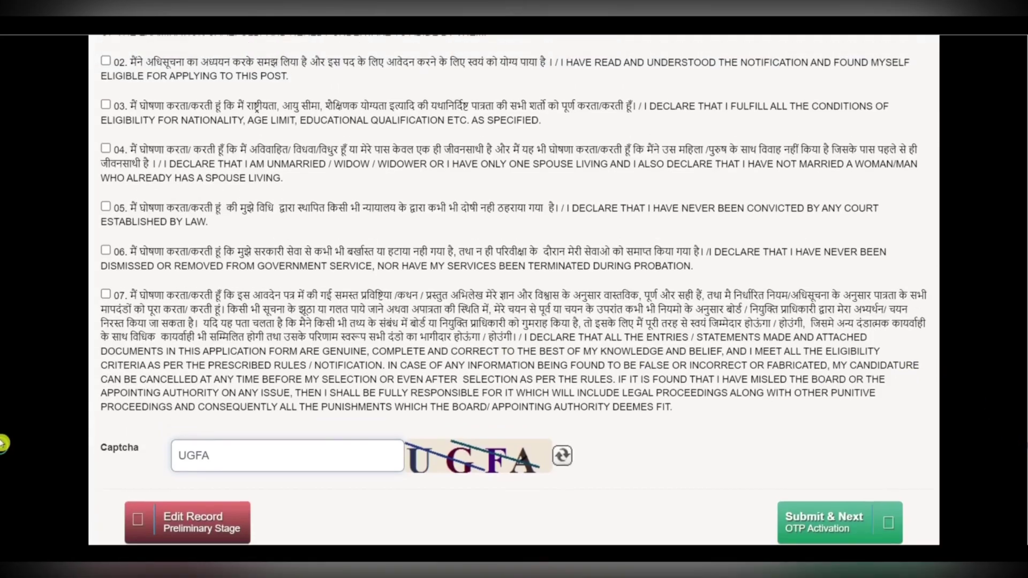
- Tick declarations 01 through 07 and scroll down to the captcha
scroll(4, 429, up, 2)
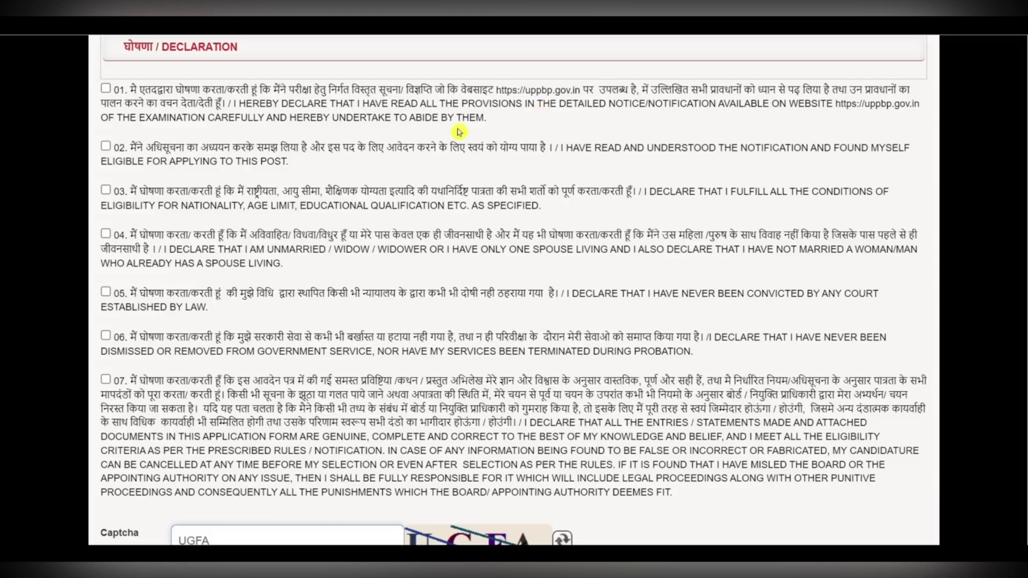
click(105, 88)
click(106, 146)
click(105, 190)
click(106, 233)
click(106, 290)
click(106, 335)
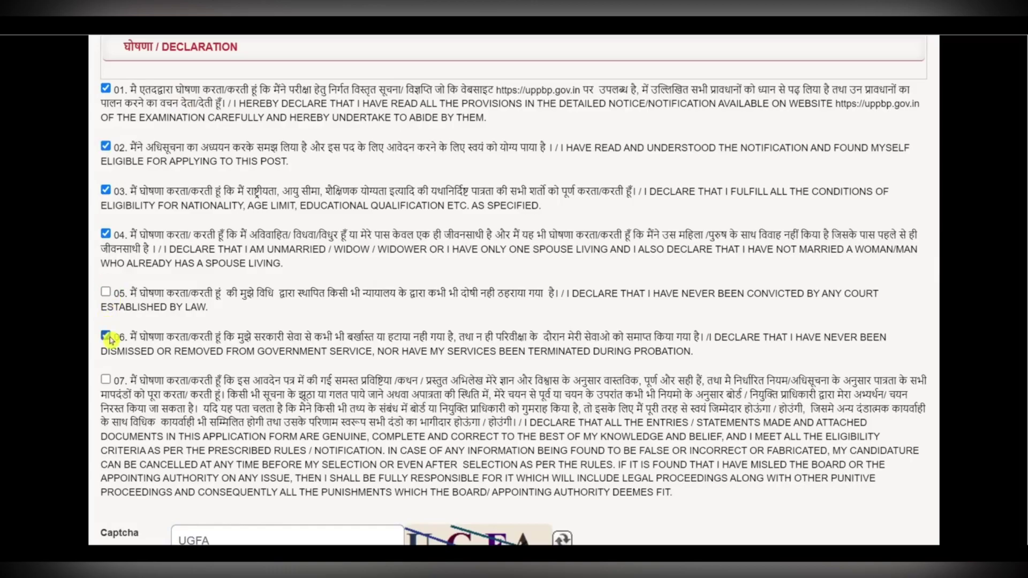
click(106, 292)
click(106, 380)
scroll(221, 383, down, 3)
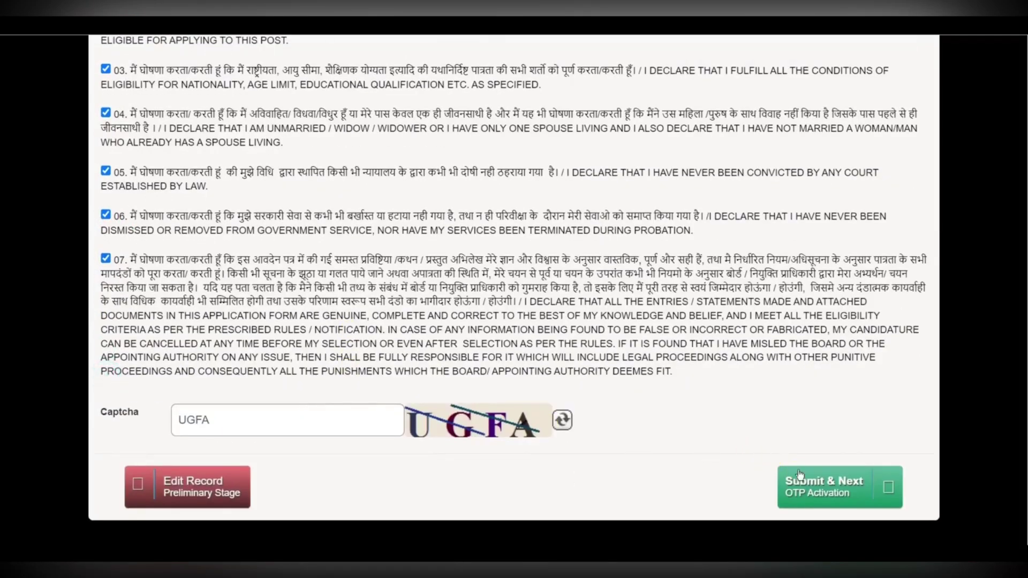
- Submit the registration form and note the new registration number
click(833, 493)
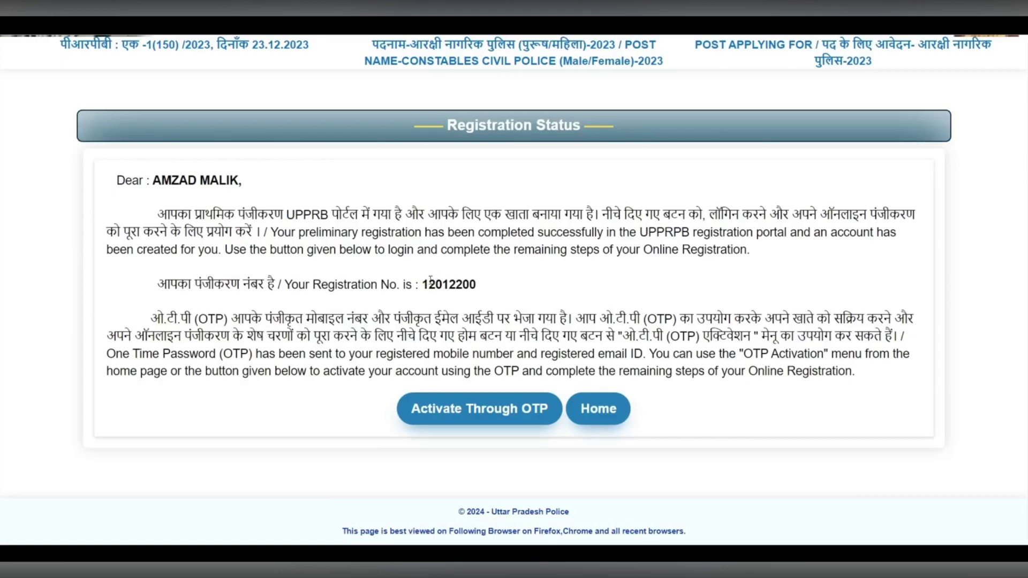
drag(422, 281, 477, 280)
click(517, 276)
- Activate the account using registration number, date of birth, OTP and captcha
click(500, 411)
click(551, 311)
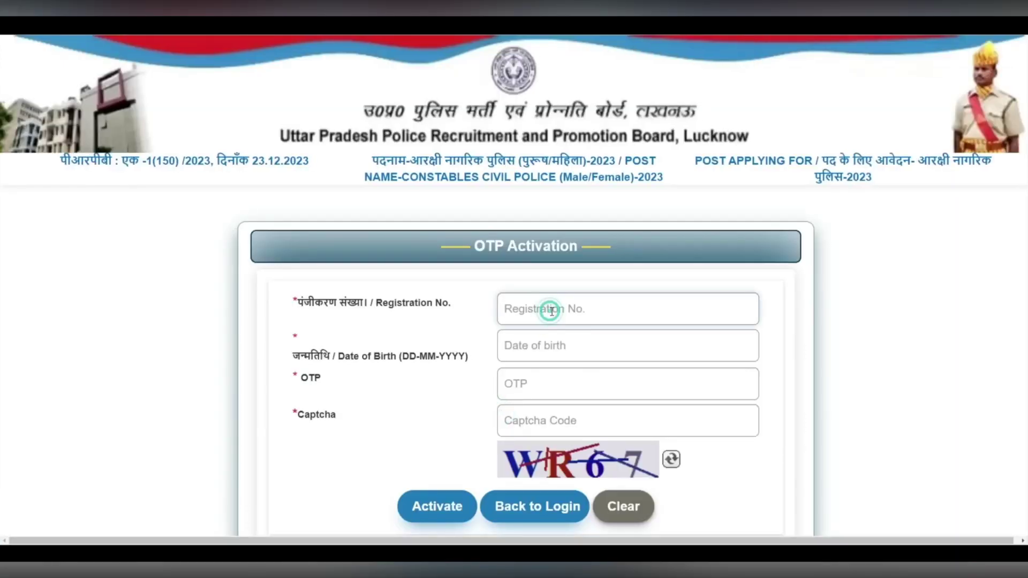
click(550, 347)
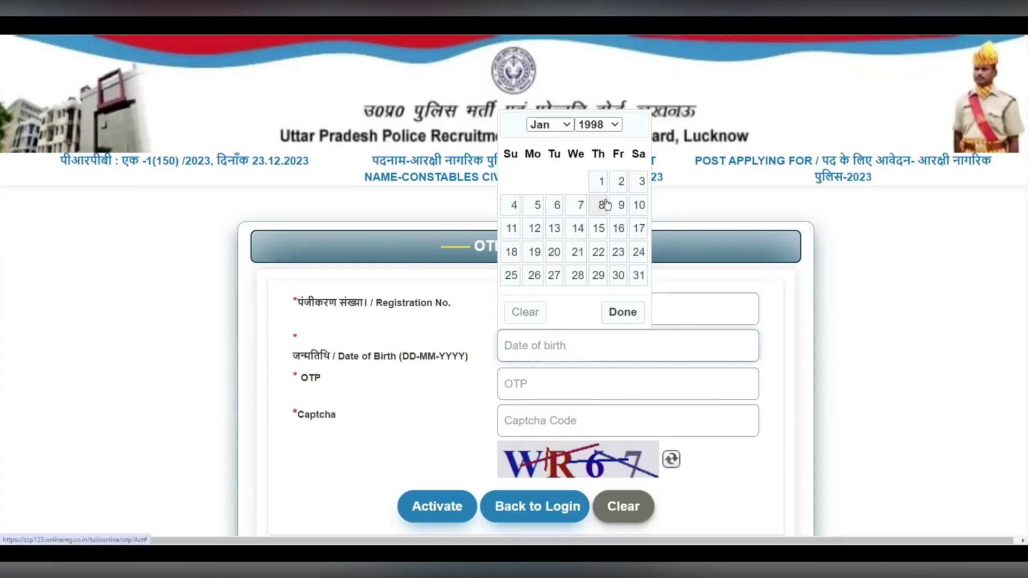
click(548, 378)
click(548, 378)
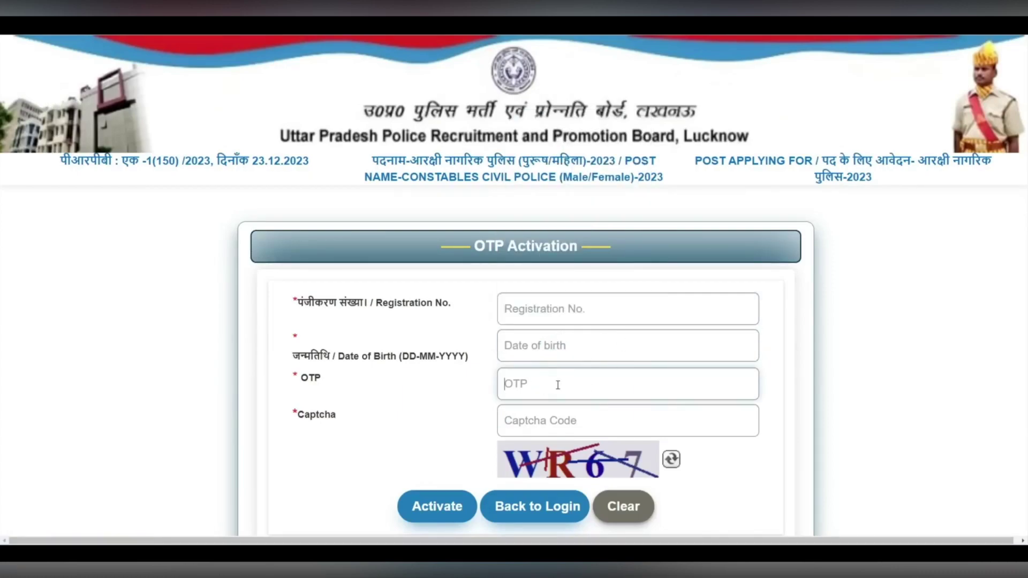
click(562, 422)
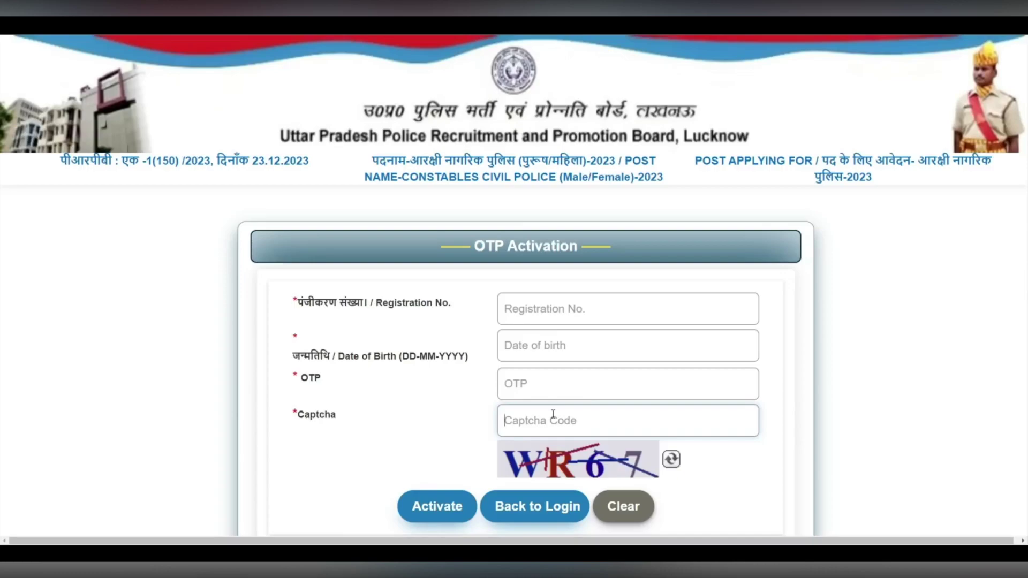
click(547, 503)
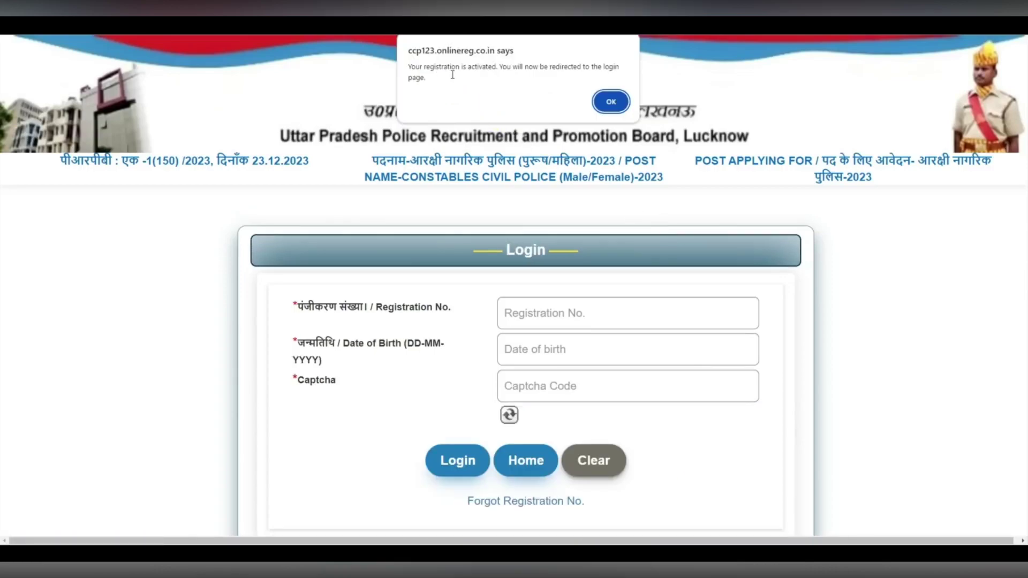
click(611, 102)
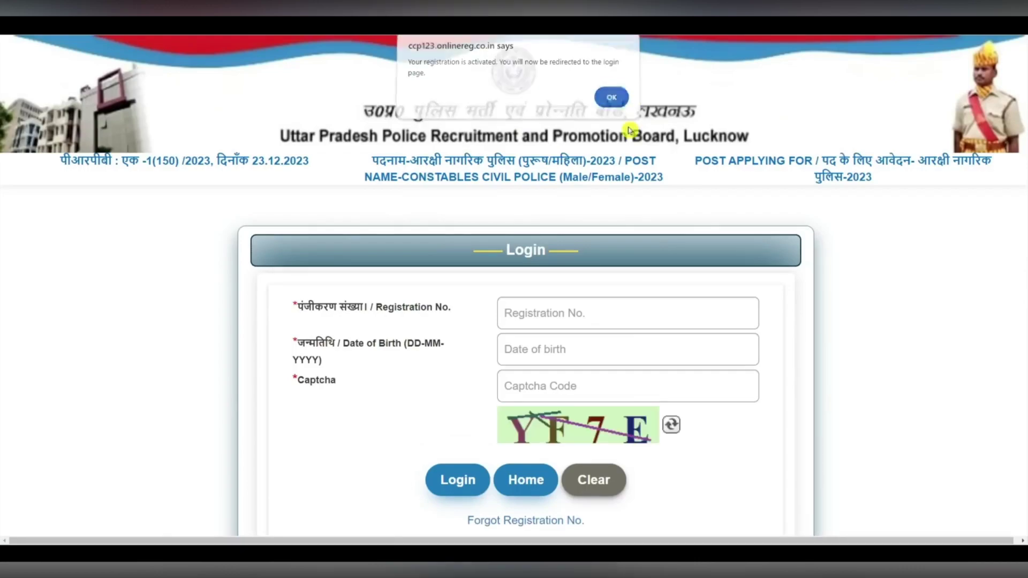
- Log in with the registration number, date of birth and captcha
click(559, 310)
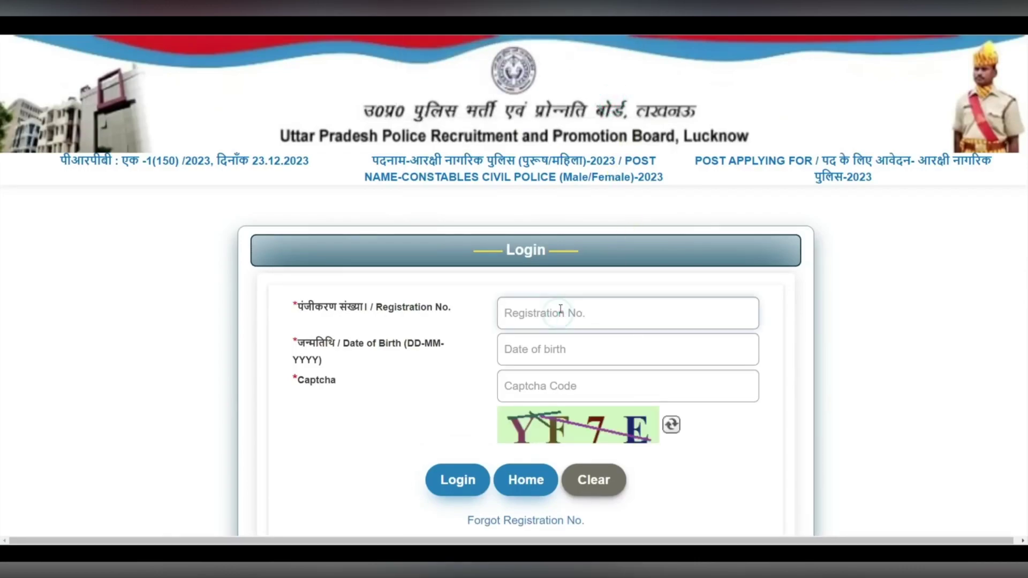
click(586, 349)
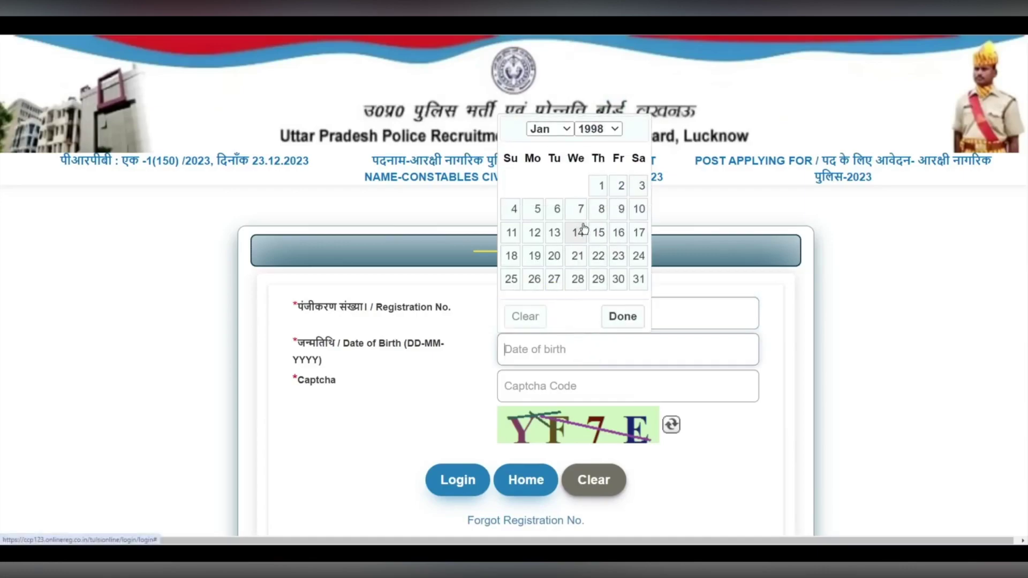
click(560, 385)
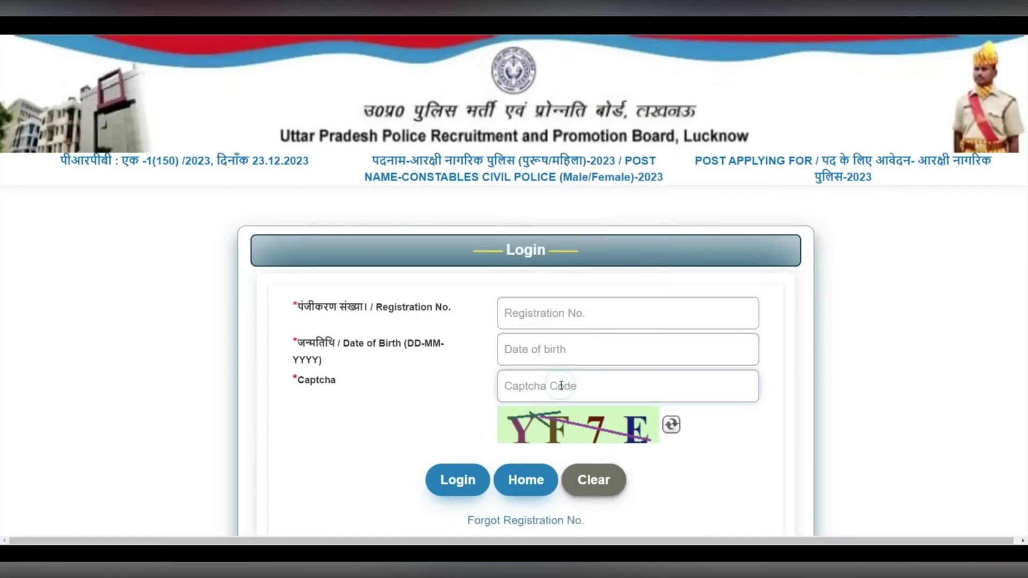
click(471, 478)
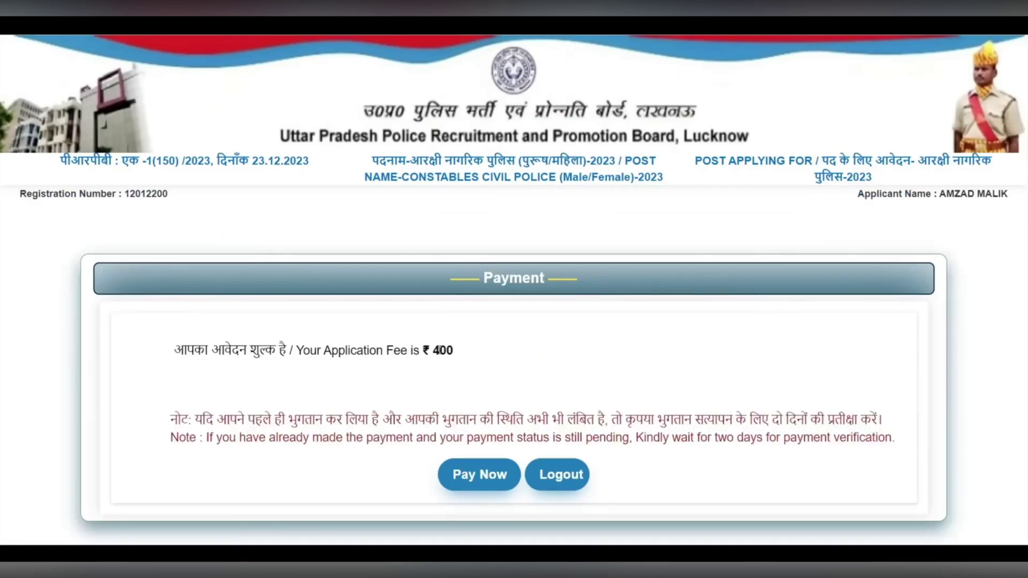
- Start paying the ₹400 fee, reloading the payment page when it fails
drag(327, 353, 504, 356)
click(517, 356)
click(478, 473)
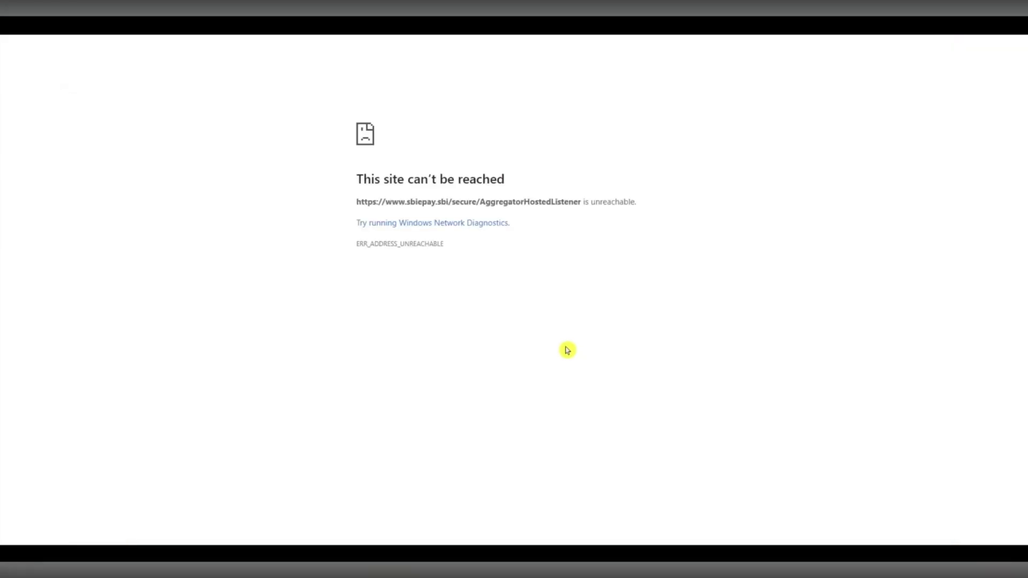
click(53, 26)
click(567, 114)
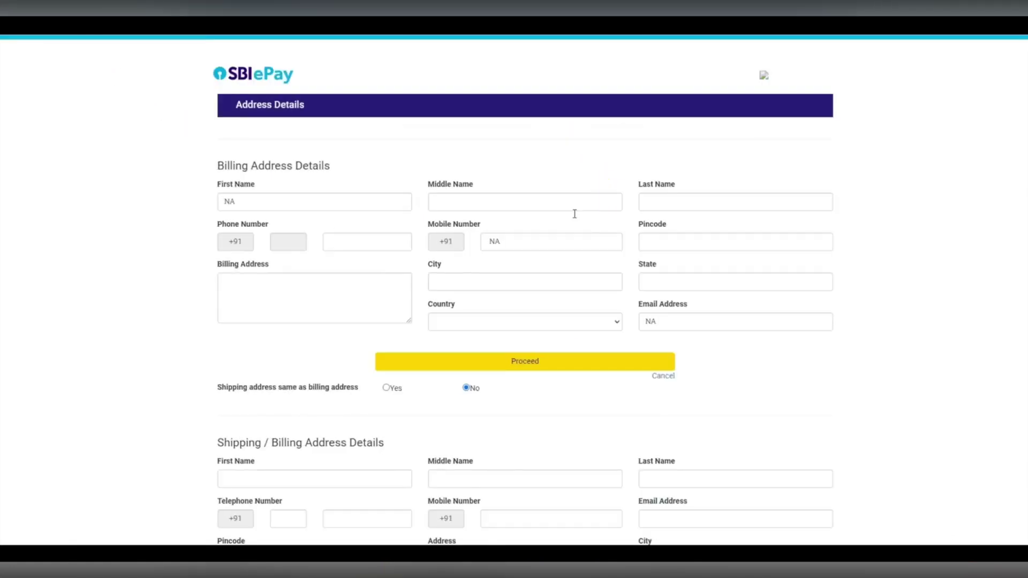
- Browse the Internet Banking, UPI and Card payment options on SBI ePay
scroll(441, 199, down, 2)
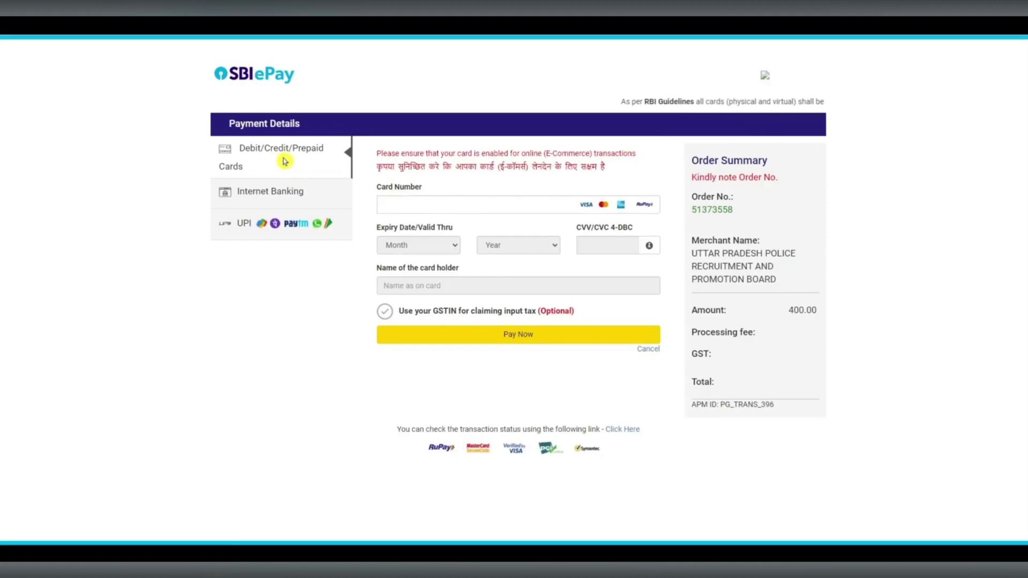
click(276, 193)
click(280, 223)
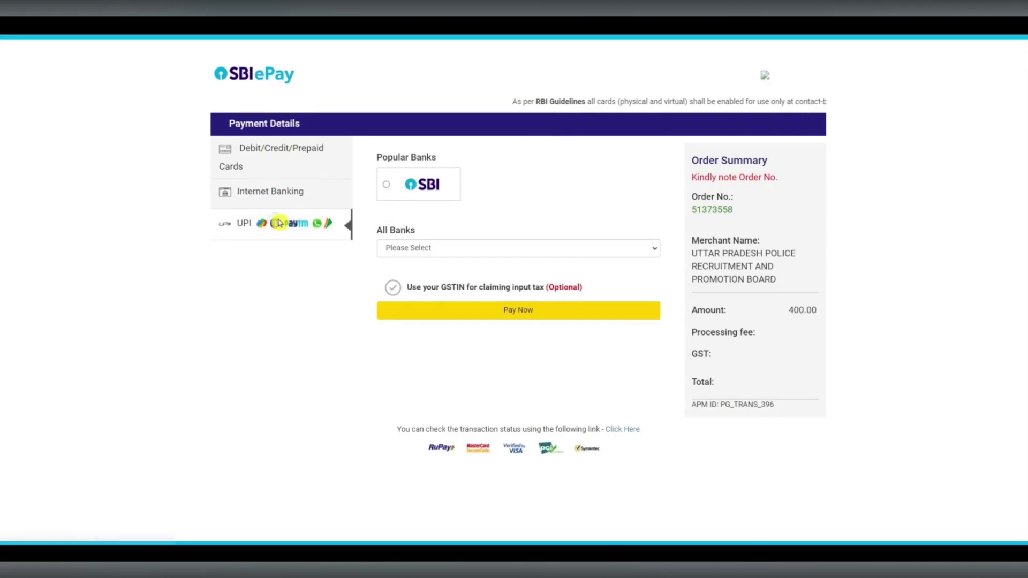
click(280, 192)
click(274, 166)
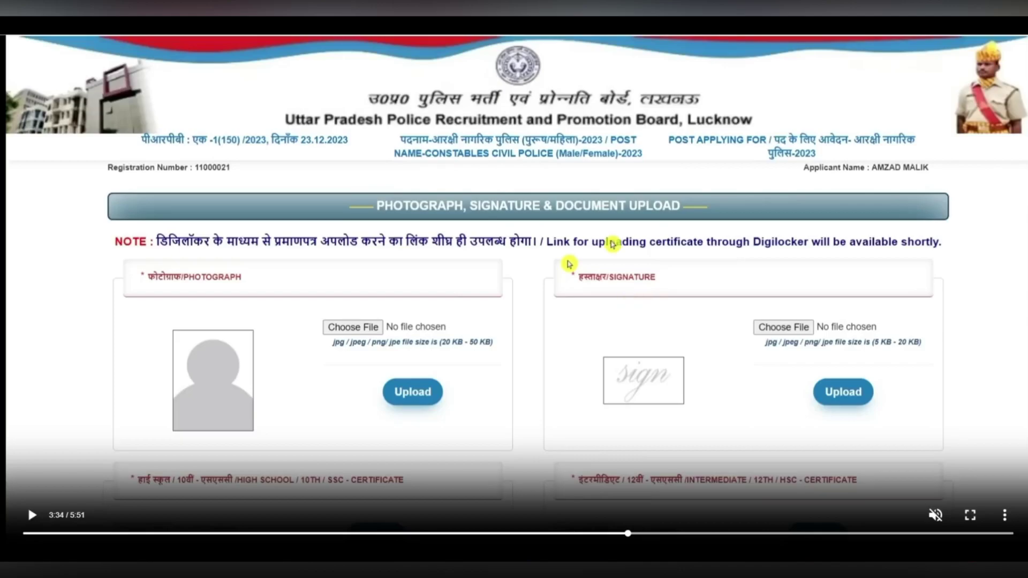
click(791, 21)
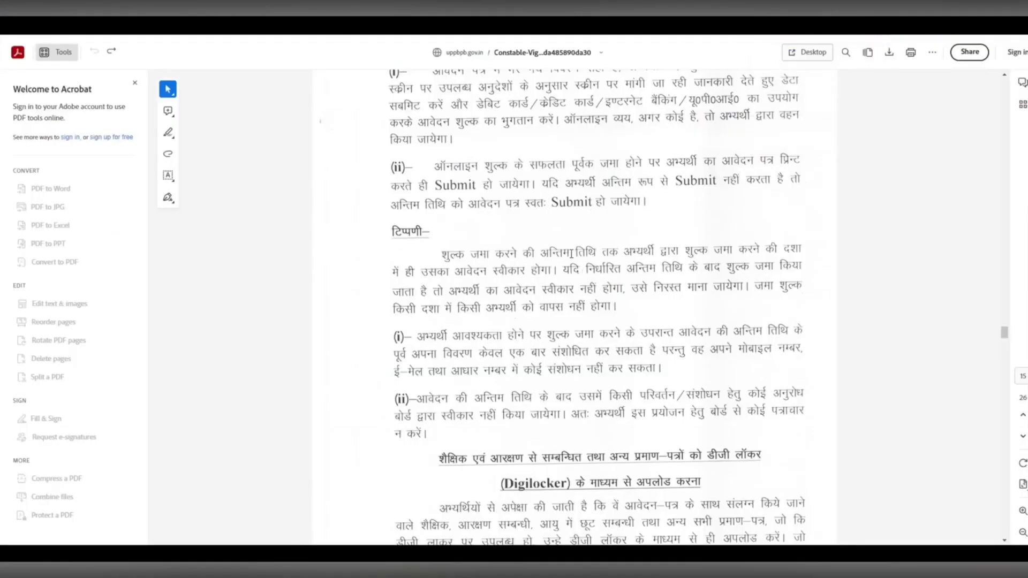
scroll(570, 315, down, 3)
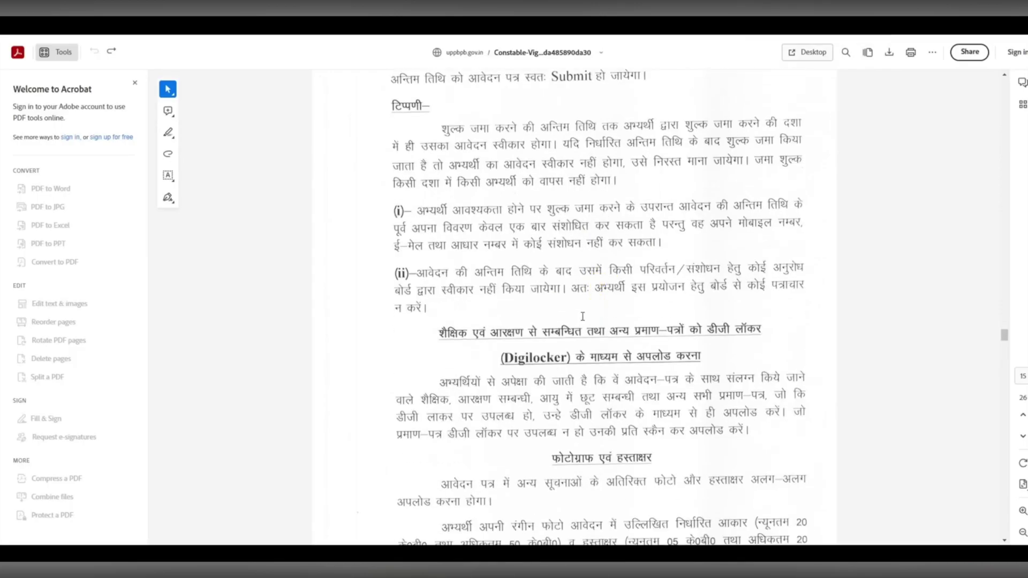
scroll(583, 316, down, 3)
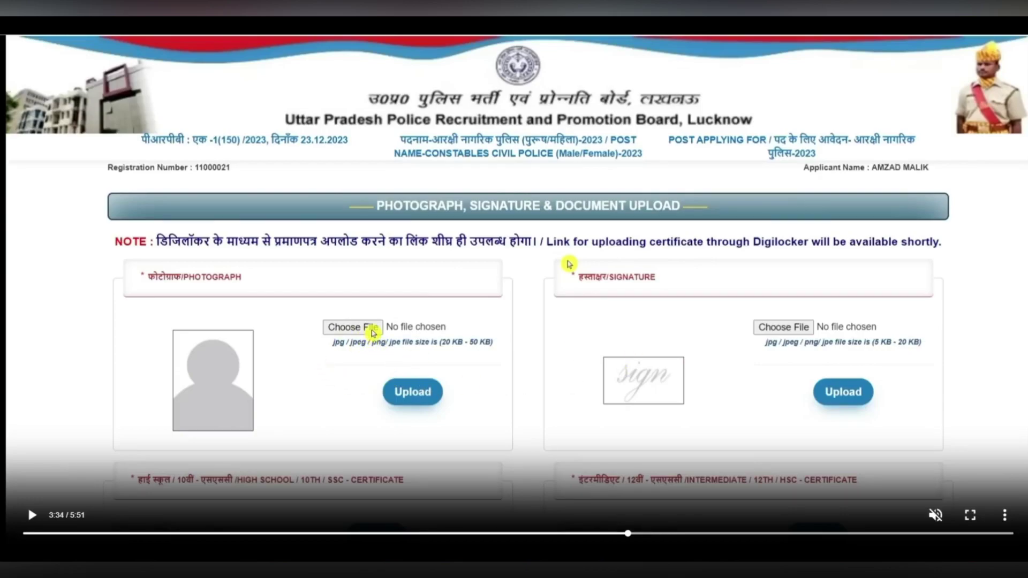
- Skip through the video past the AssamTET.jpg photo and Signature.jpg uploads
click(644, 534)
click(662, 533)
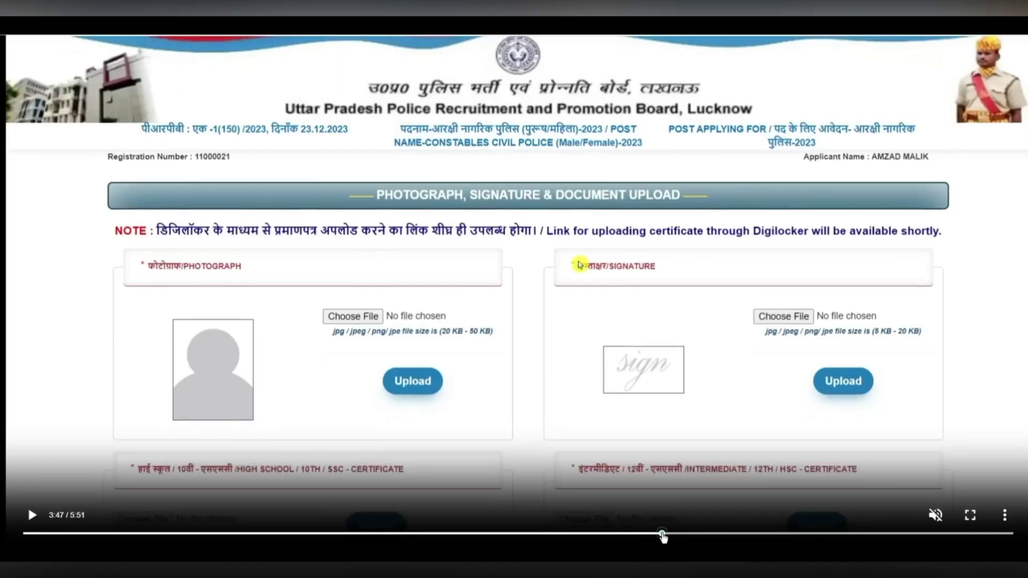
click(679, 534)
click(681, 534)
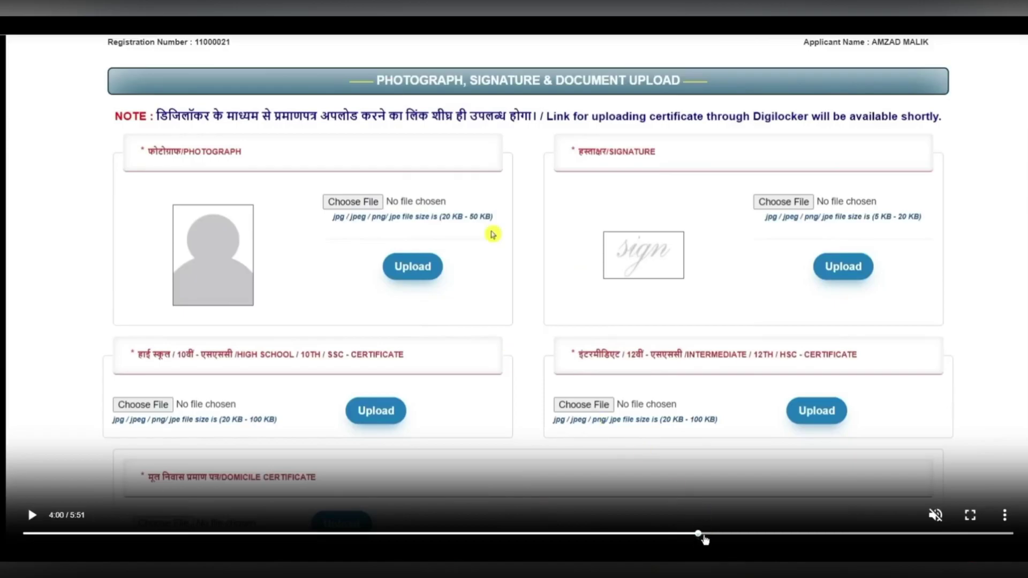
click(716, 534)
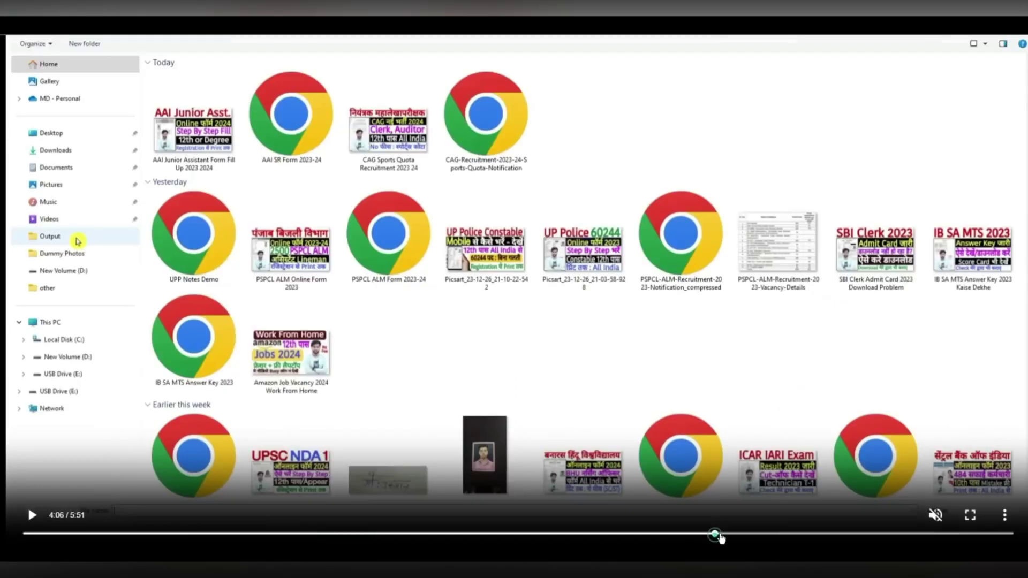
click(736, 534)
click(754, 534)
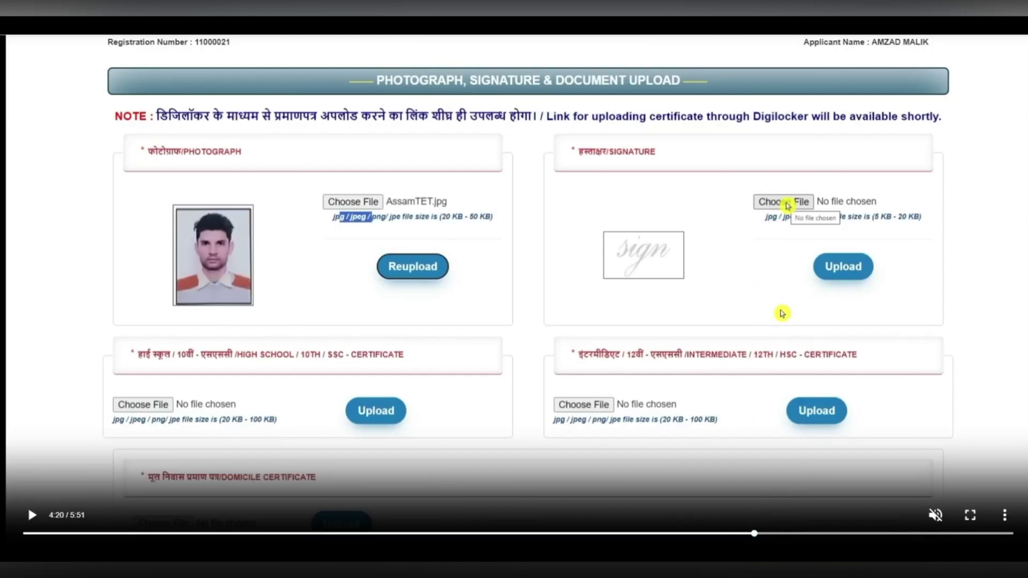
click(773, 534)
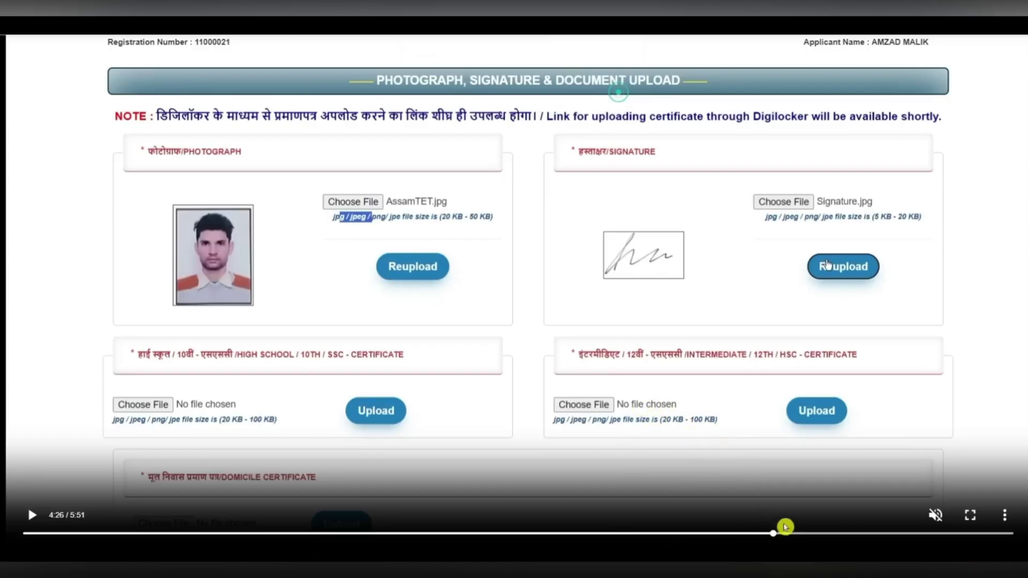
- Skip past the marksheet and domicile certificate uploads, then subscribe to DreamKaam
click(785, 534)
click(802, 534)
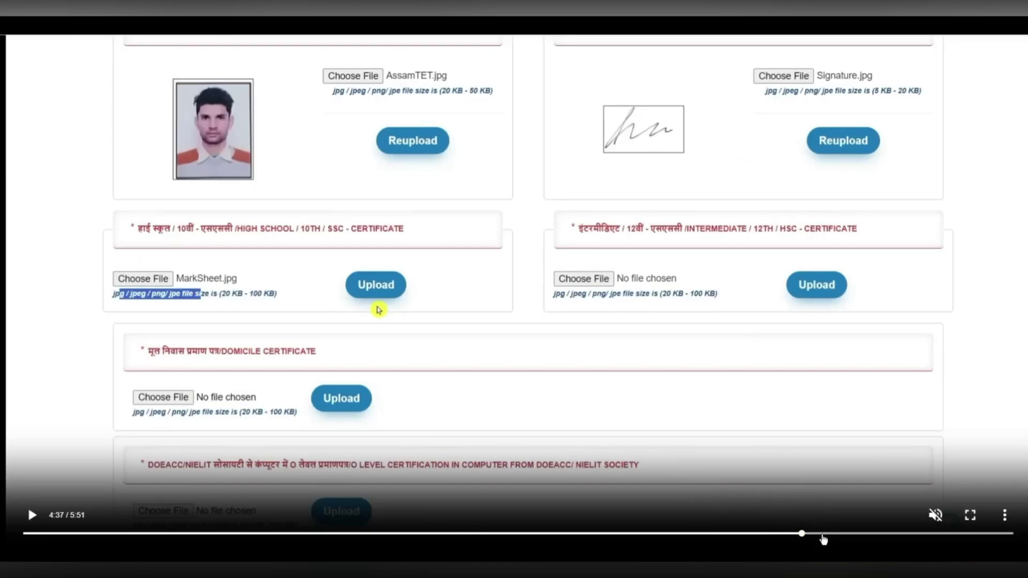
click(822, 533)
click(830, 534)
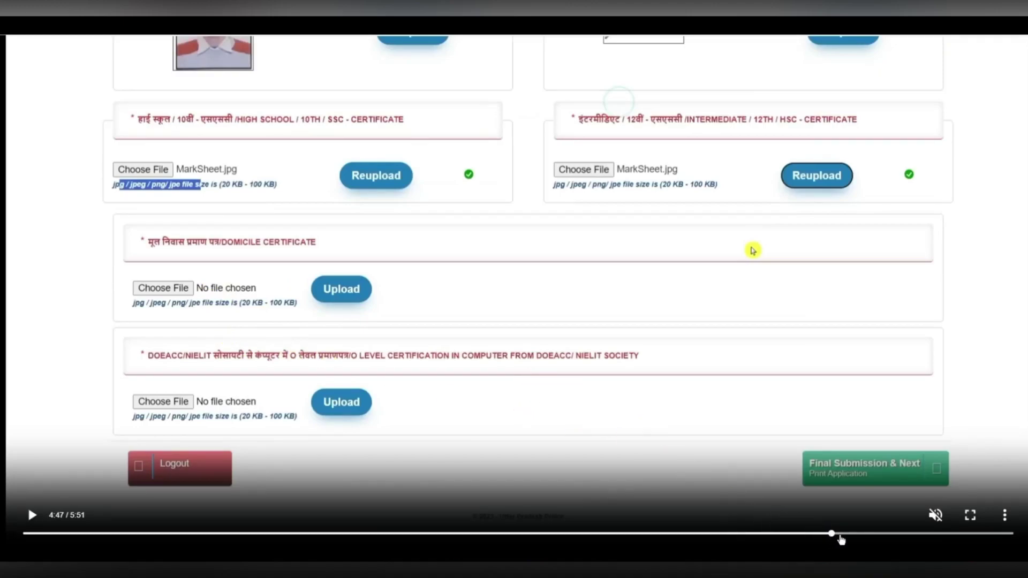
drag(850, 535, 945, 535)
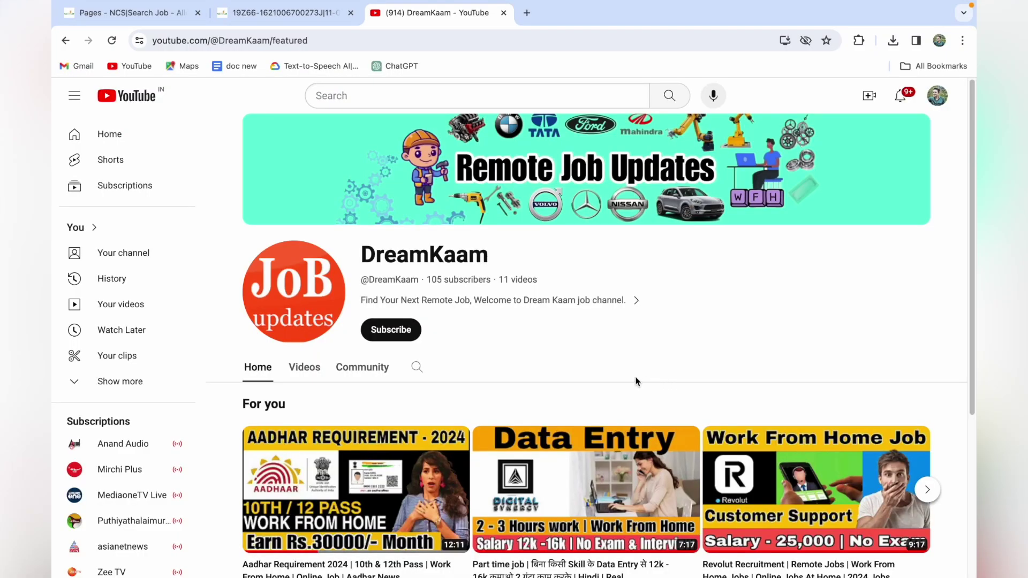
click(403, 332)
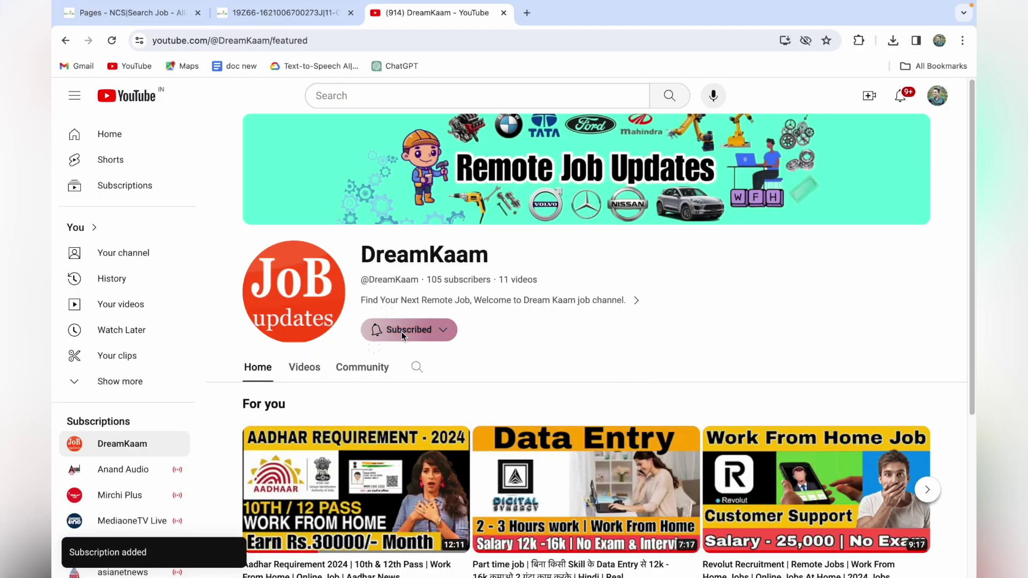